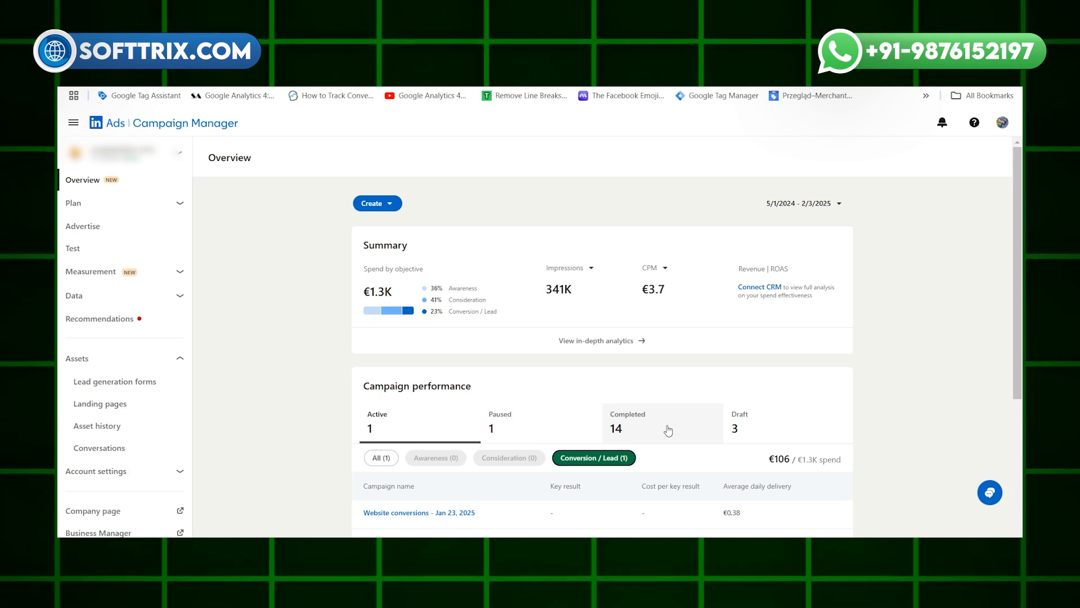
# Open the lead generation forms under Assets, clear the select-all checkbox, and start creating a new form
pyautogui.click(179, 360)
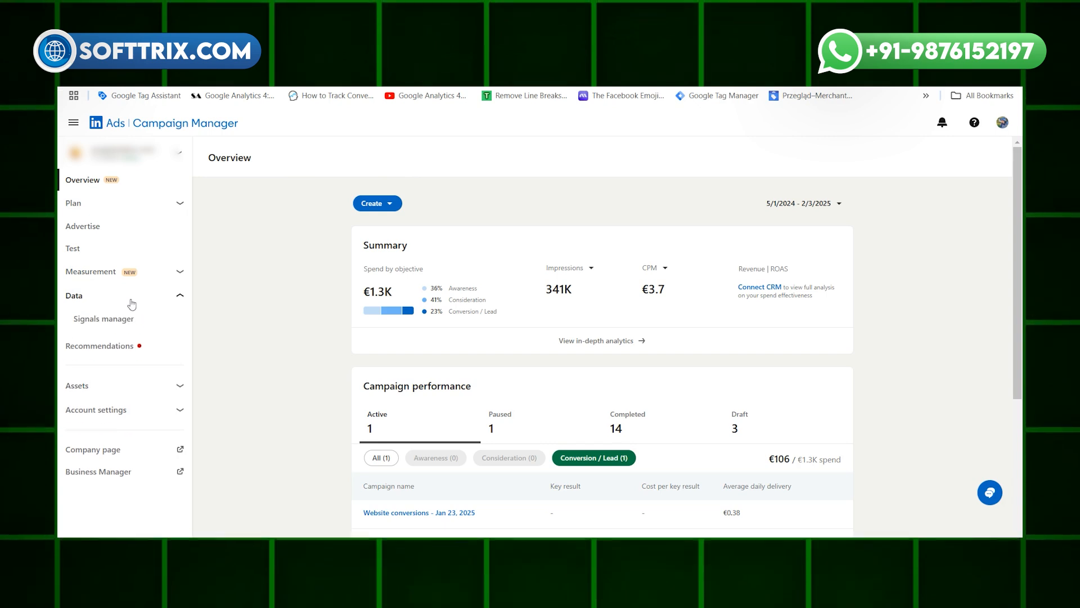
pyautogui.click(167, 431)
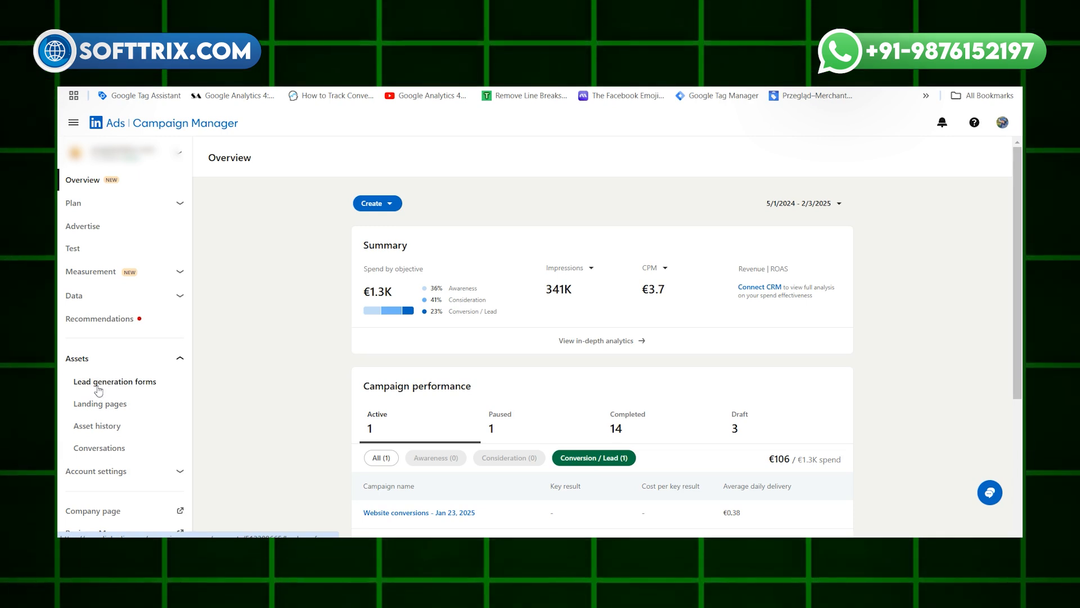
pyautogui.click(98, 387)
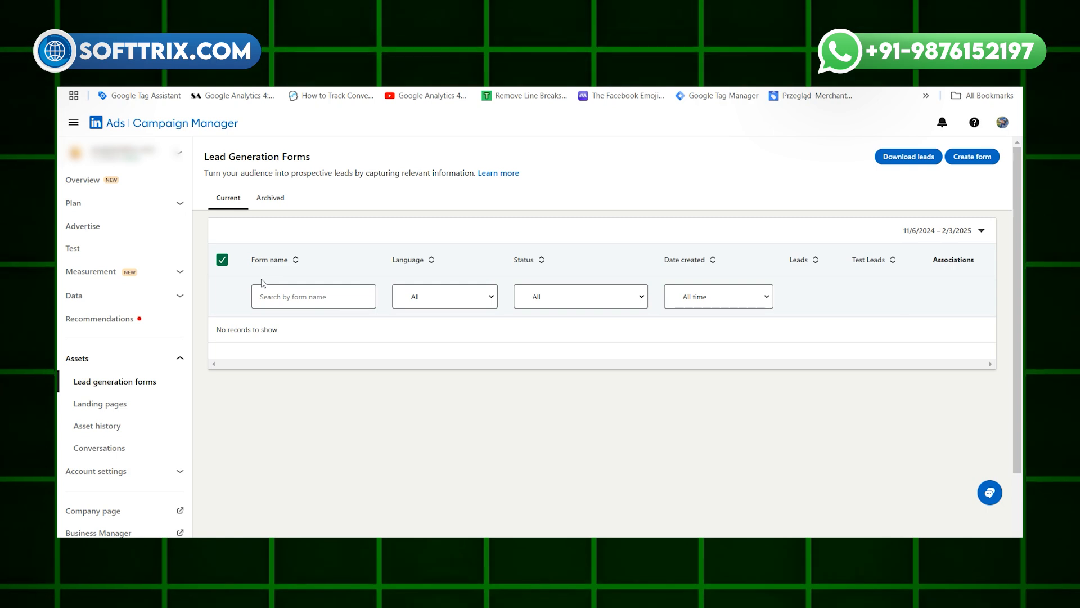
pyautogui.click(226, 264)
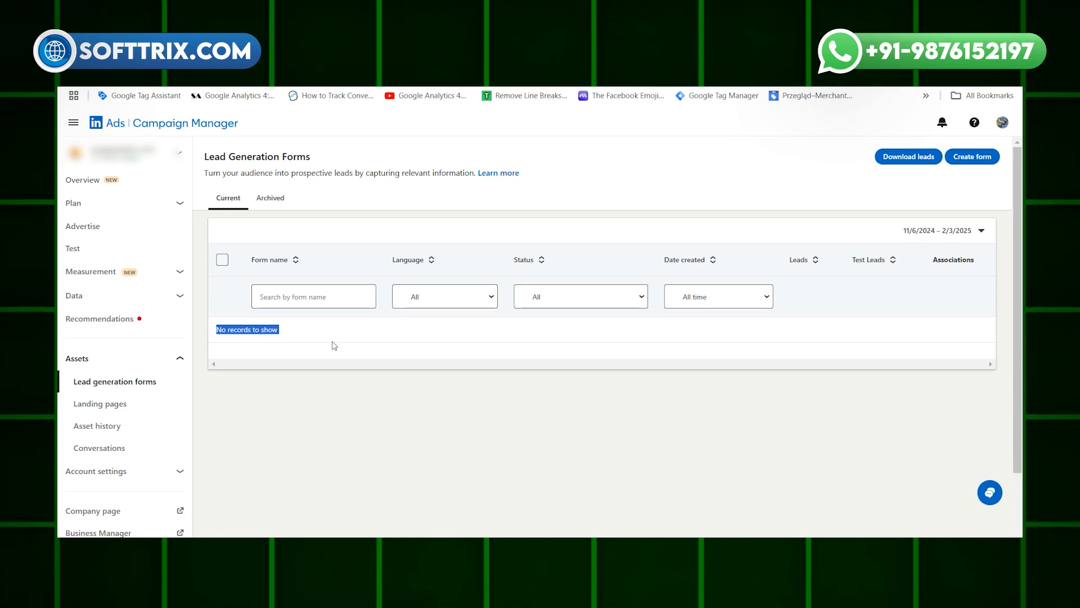
pyautogui.click(972, 157)
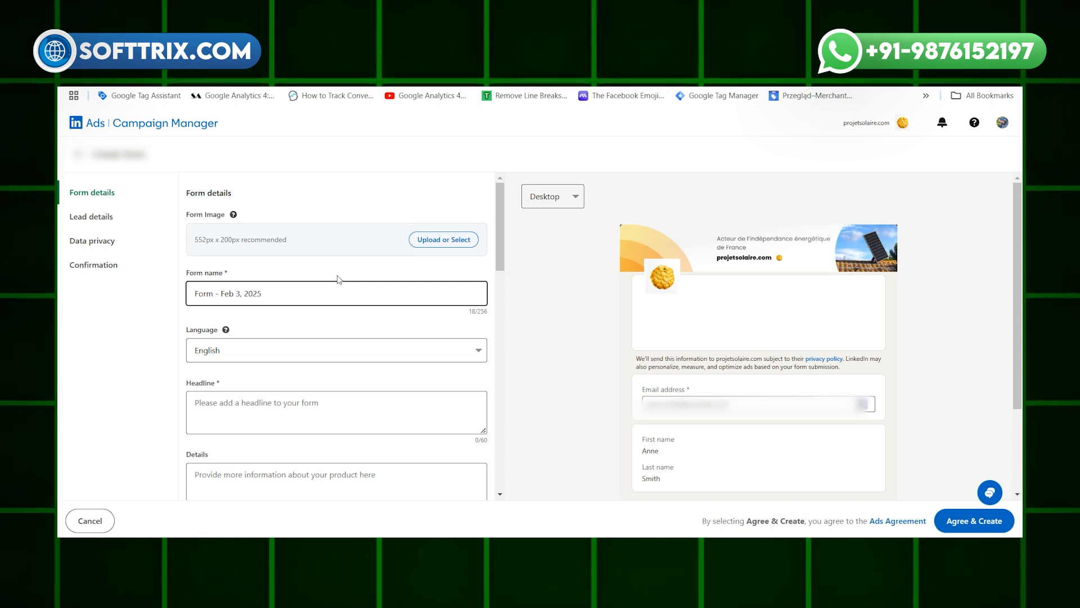
pyautogui.moveTo(707, 549)
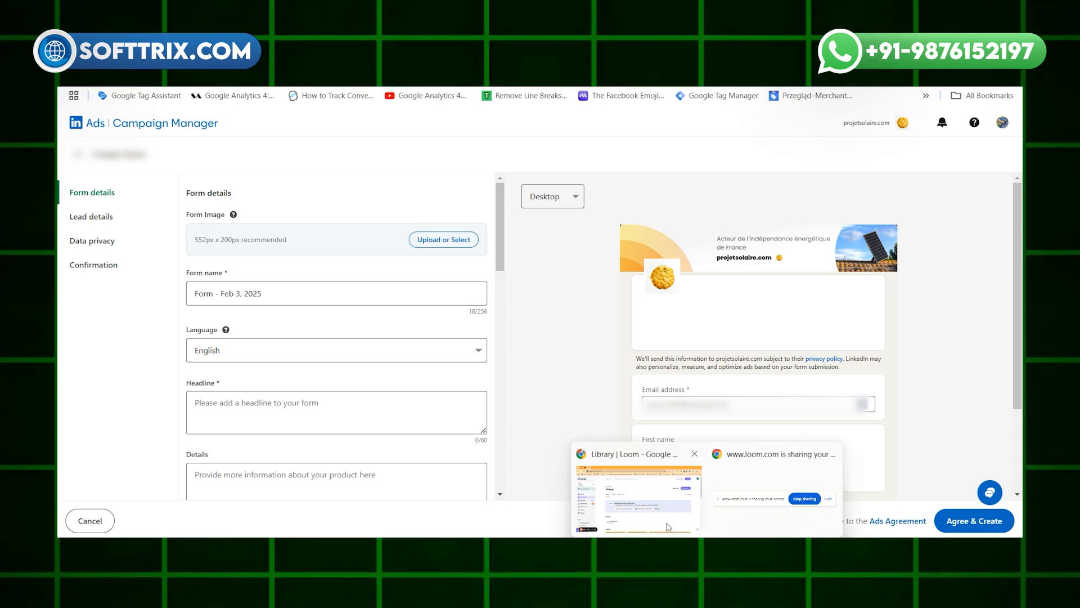
pyautogui.click(663, 516)
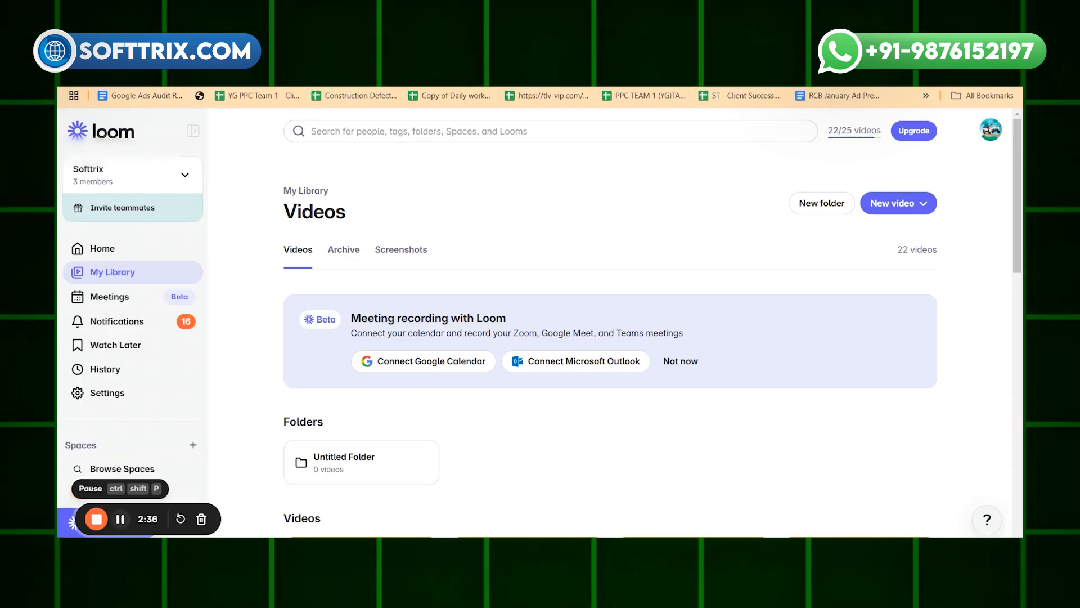
pyautogui.moveTo(706, 549)
pyautogui.click(748, 520)
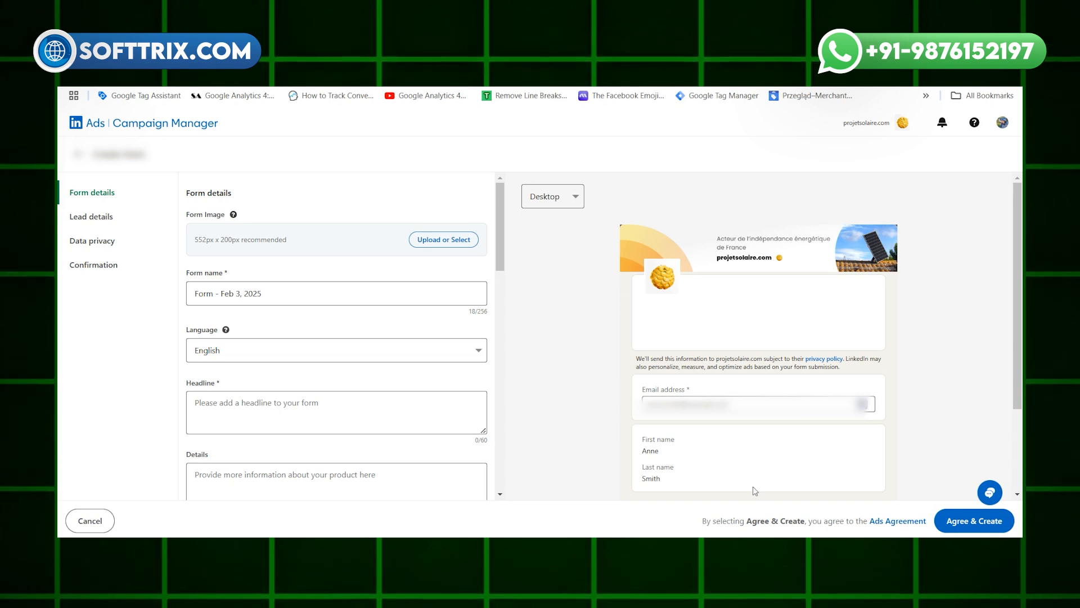
# Replace the default form name with "Test New"
pyautogui.scroll(-2, 293, 318)
pyautogui.scroll(2, 292, 316)
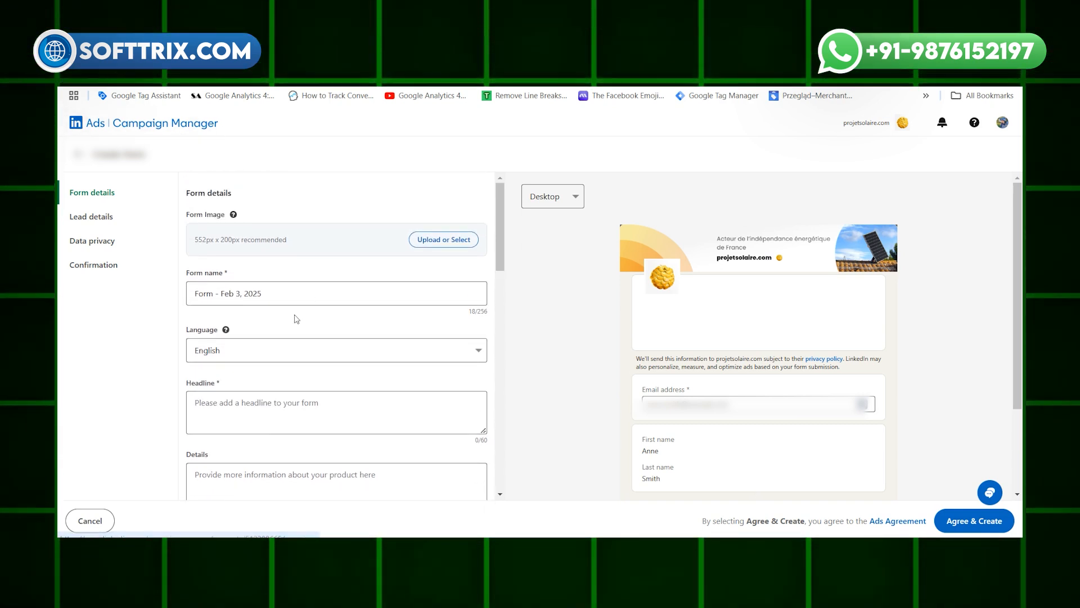
pyautogui.tripleClick(281, 294)
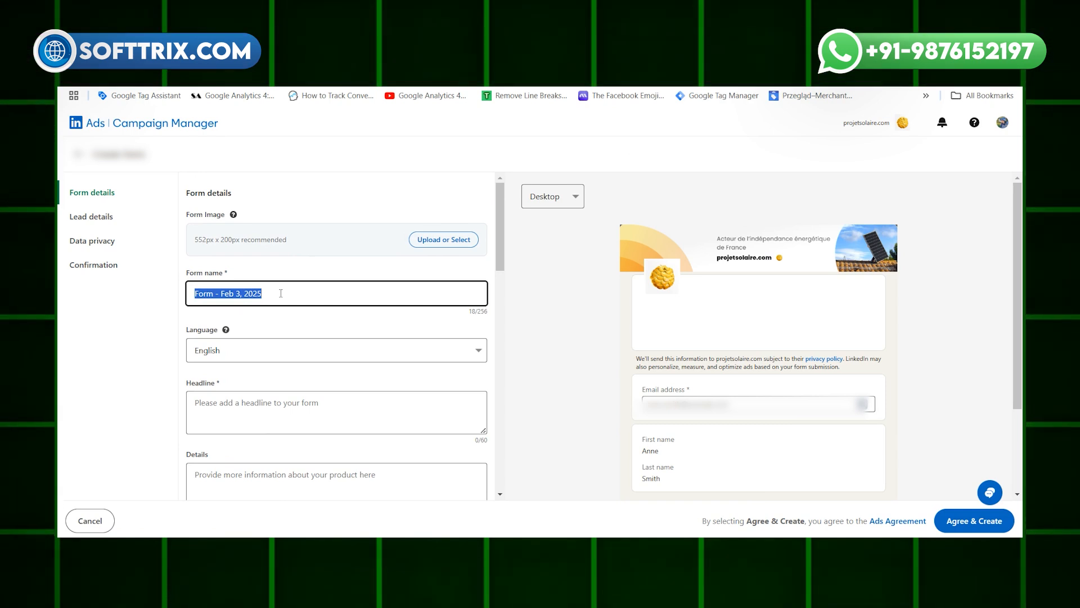
pyautogui.write('Test New')
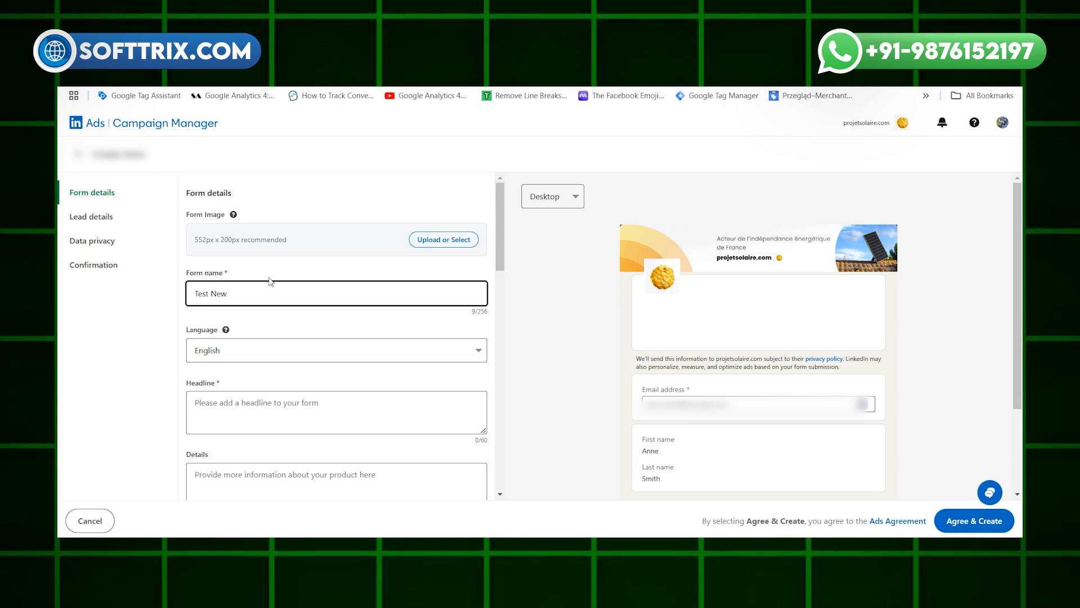
# Look through the available form languages and select English
pyautogui.scroll(-1, 276, 304)
pyautogui.click(286, 288)
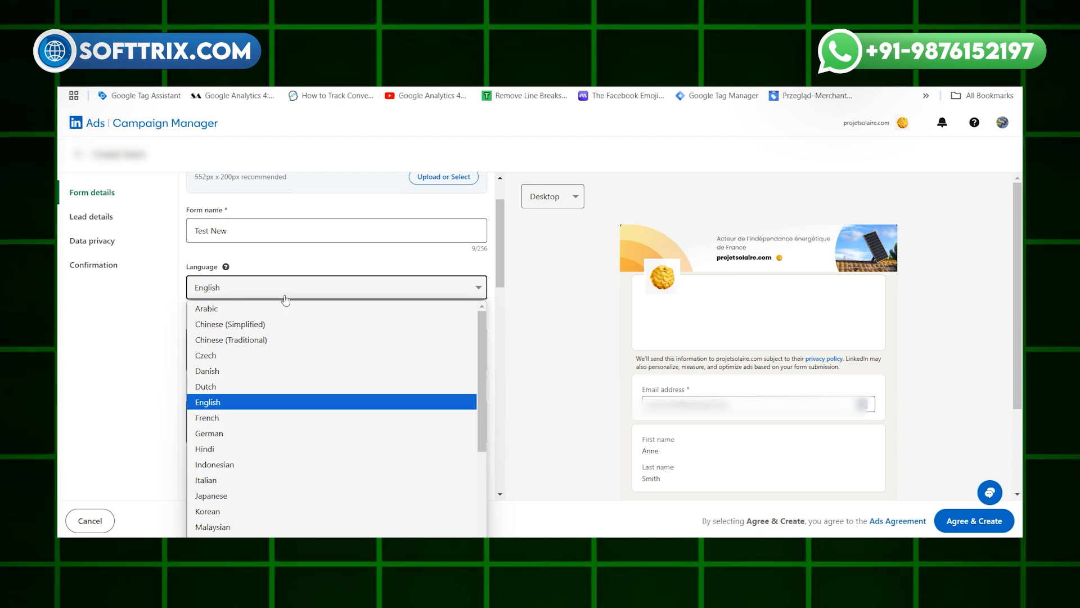
pyautogui.scroll(-2, 272, 402)
pyautogui.scroll(2, 247, 360)
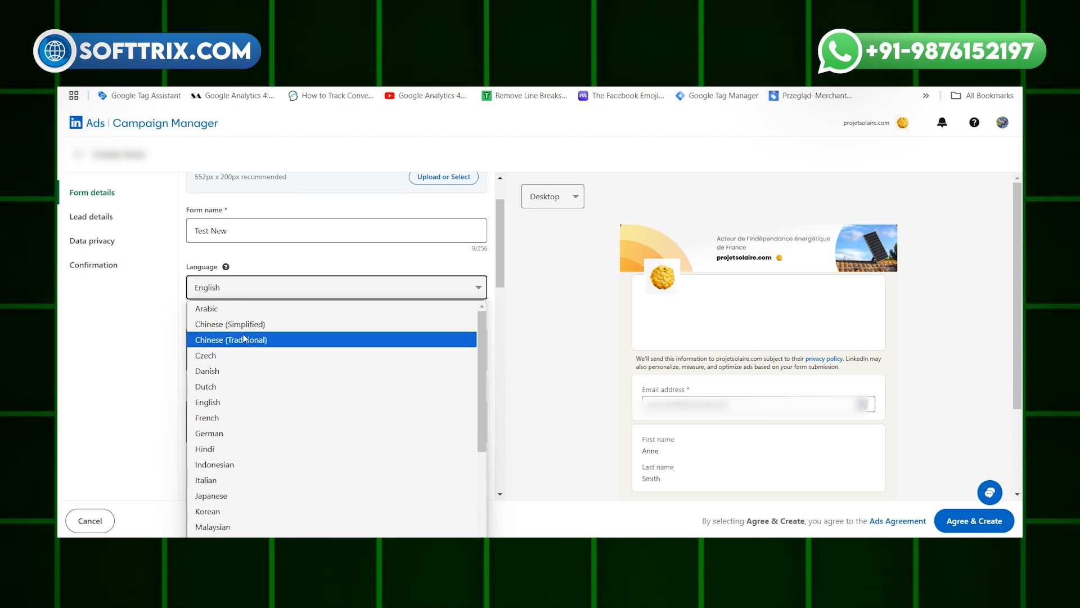
pyautogui.scroll(-3, 238, 386)
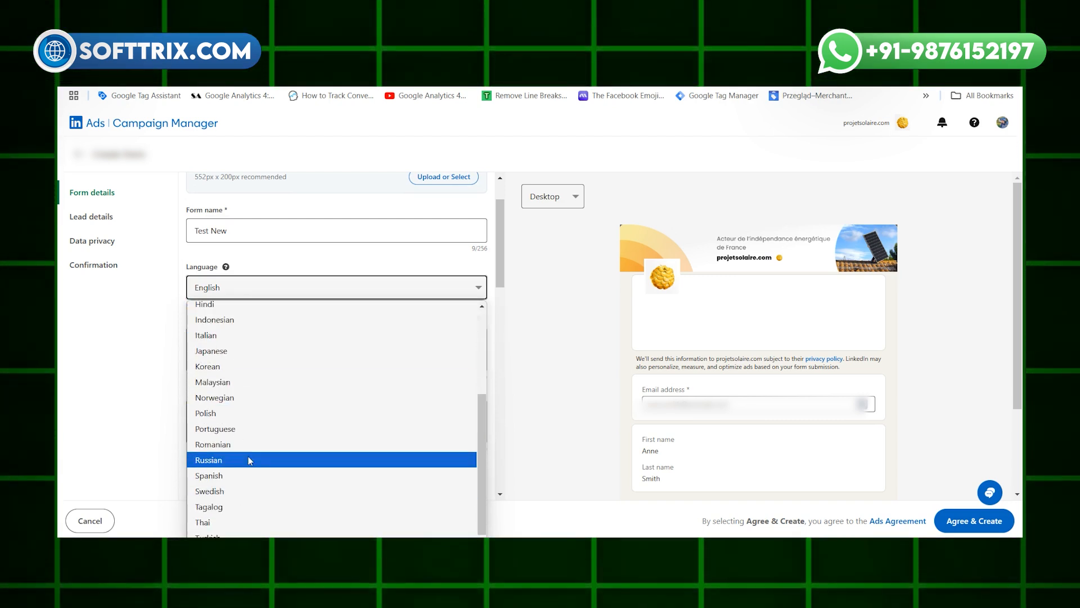
pyautogui.scroll(3, 261, 399)
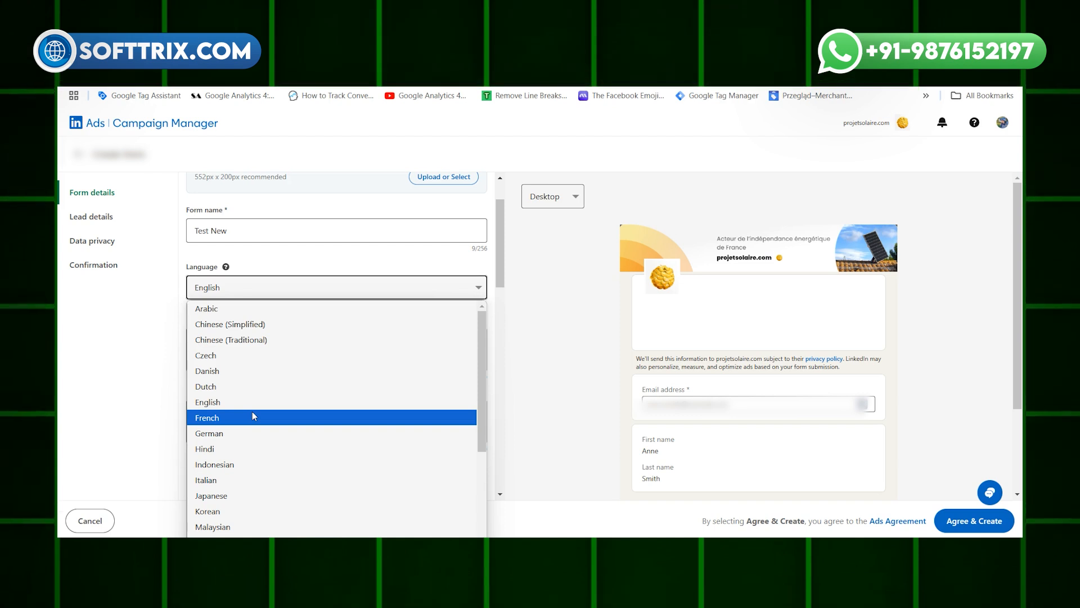
pyautogui.scroll(-3, 283, 387)
pyautogui.scroll(3, 281, 383)
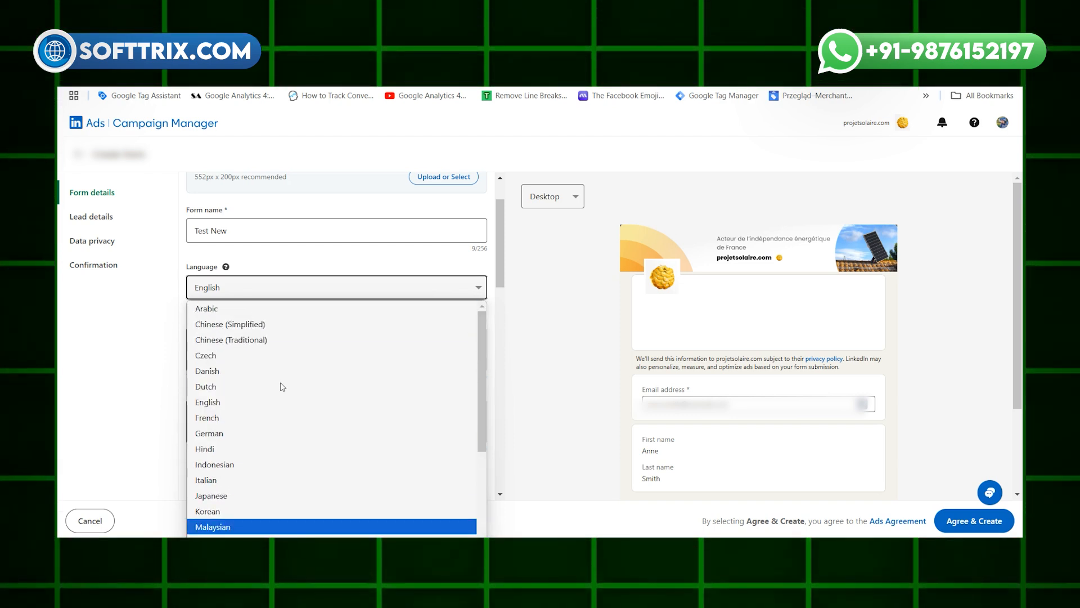
pyautogui.click(257, 402)
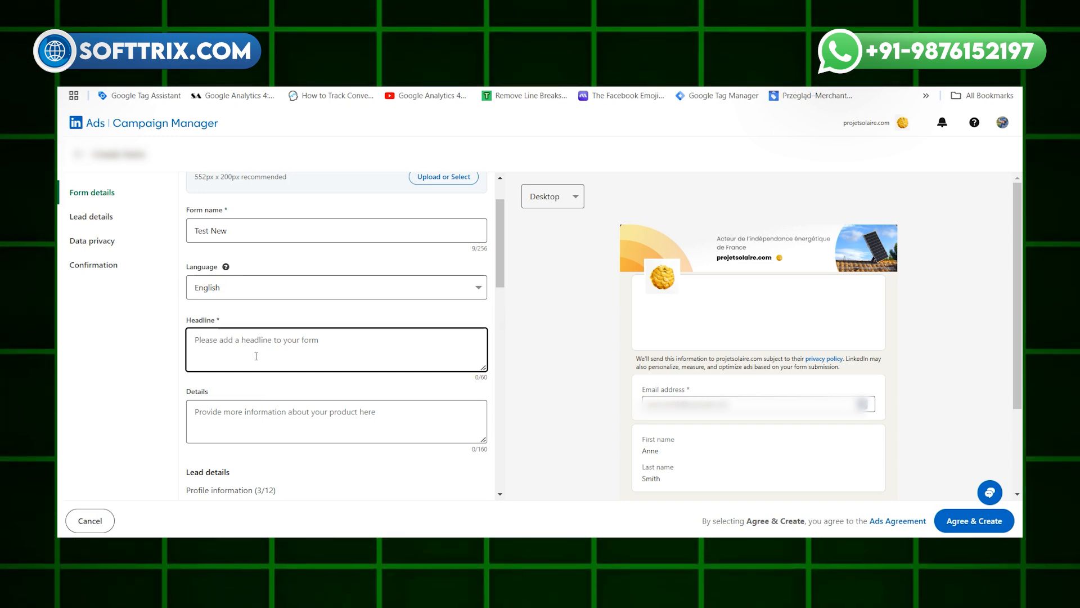
# Enter "Get you solar installers now" as the form's headline
pyautogui.write('Tes It')
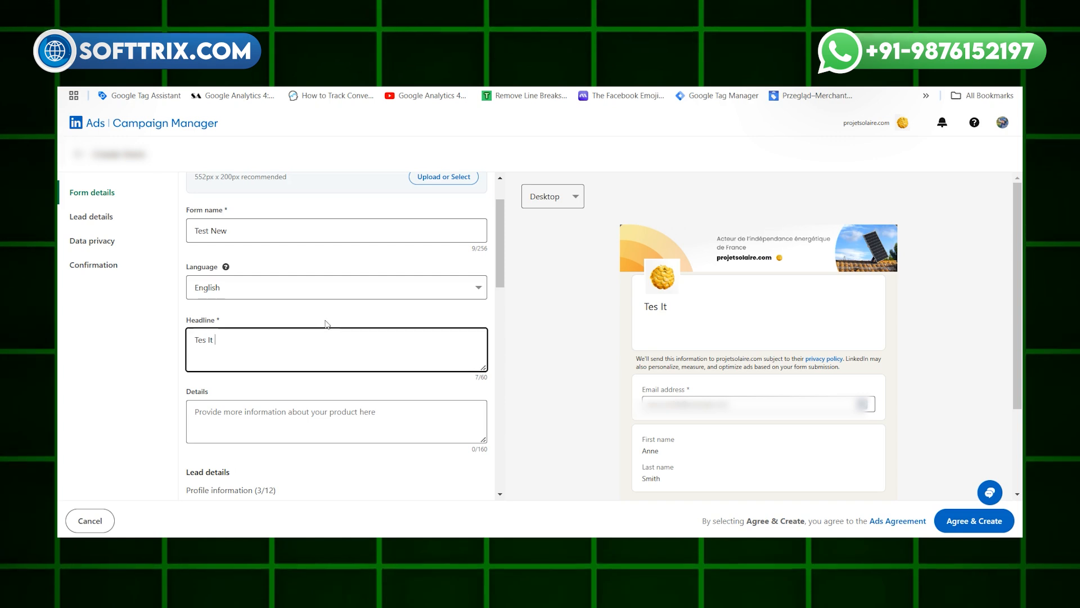
pyautogui.tripleClick(267, 337)
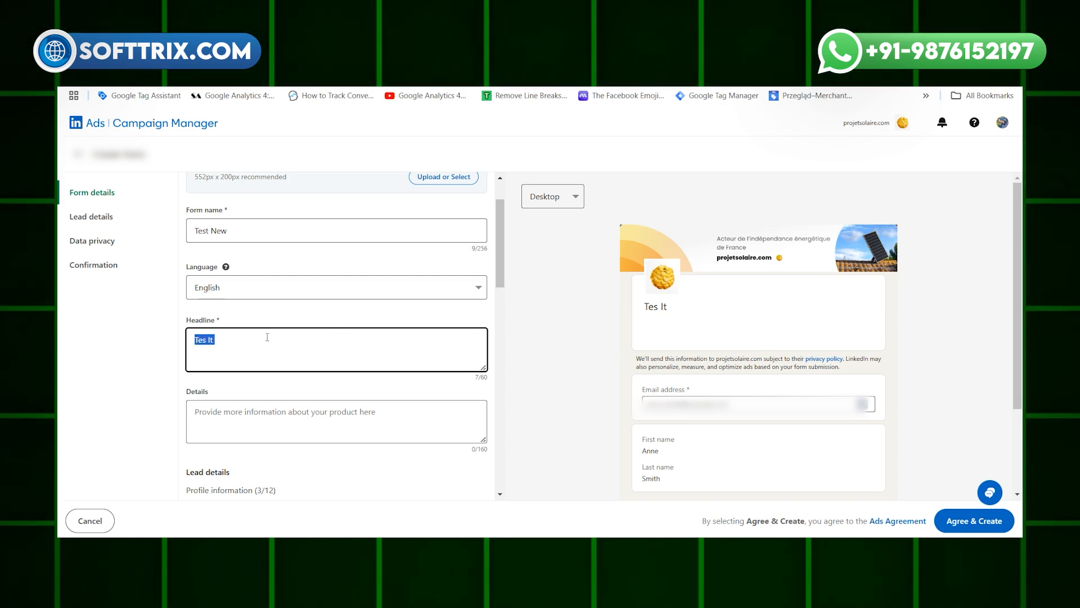
pyautogui.write('Get ')
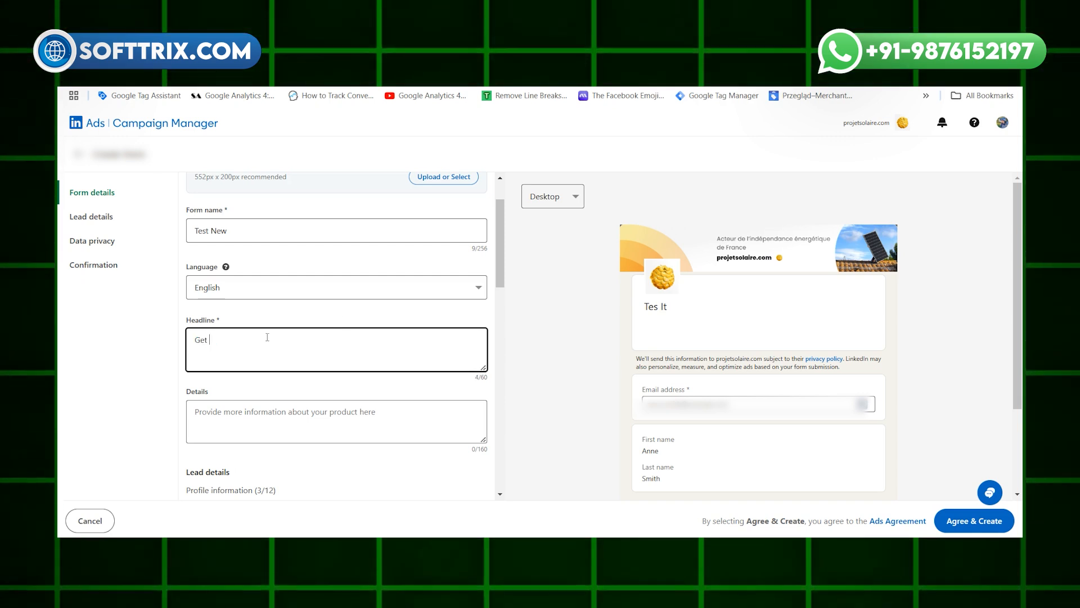
pyautogui.write('you sola')
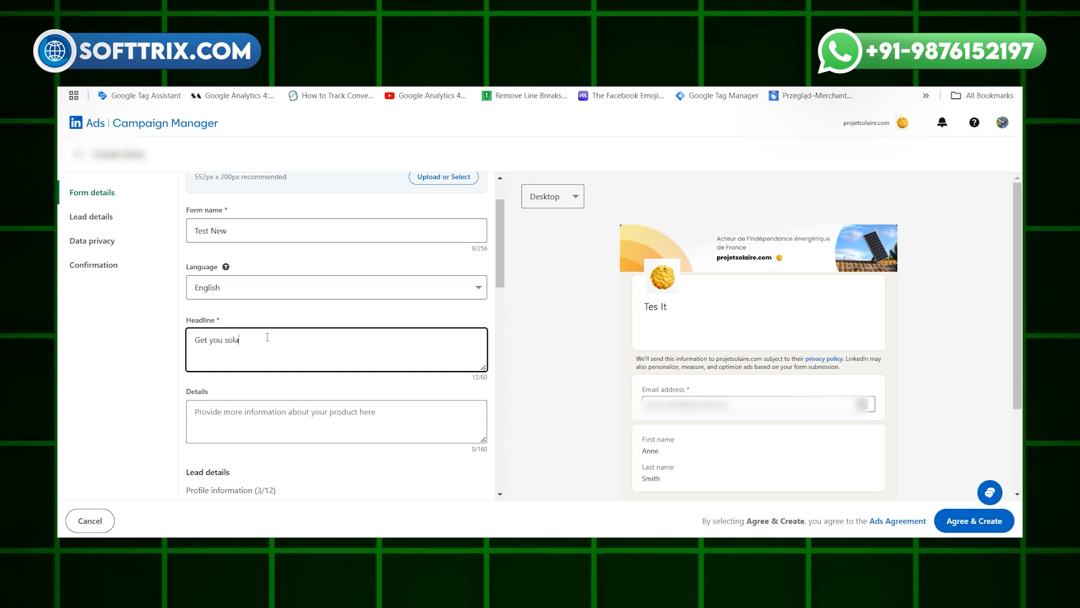
pyautogui.write('r installe')
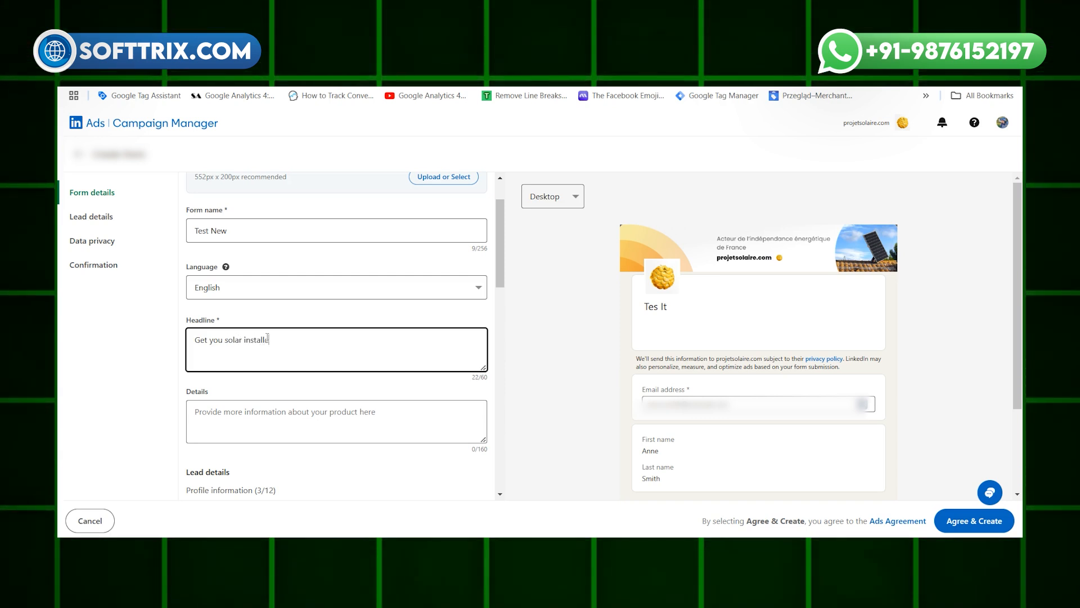
pyautogui.write('rs now')
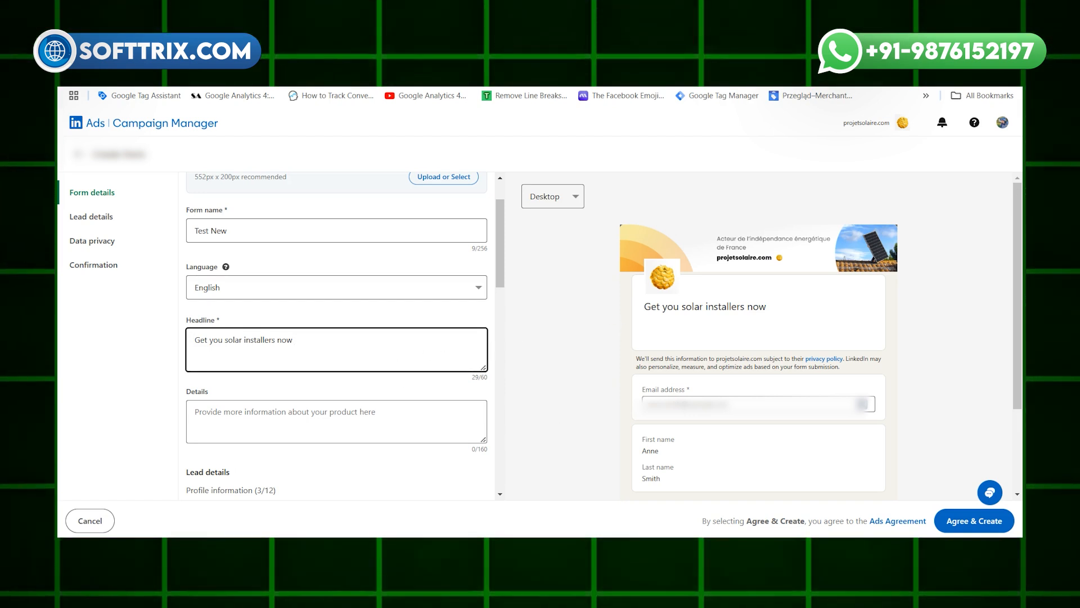
# Add the contact fields LinkedIn profile URL, Phone number, City, State/Province and Country/Region to the form's profile information
pyautogui.scroll(-1, 319, 384)
pyautogui.click(319, 382)
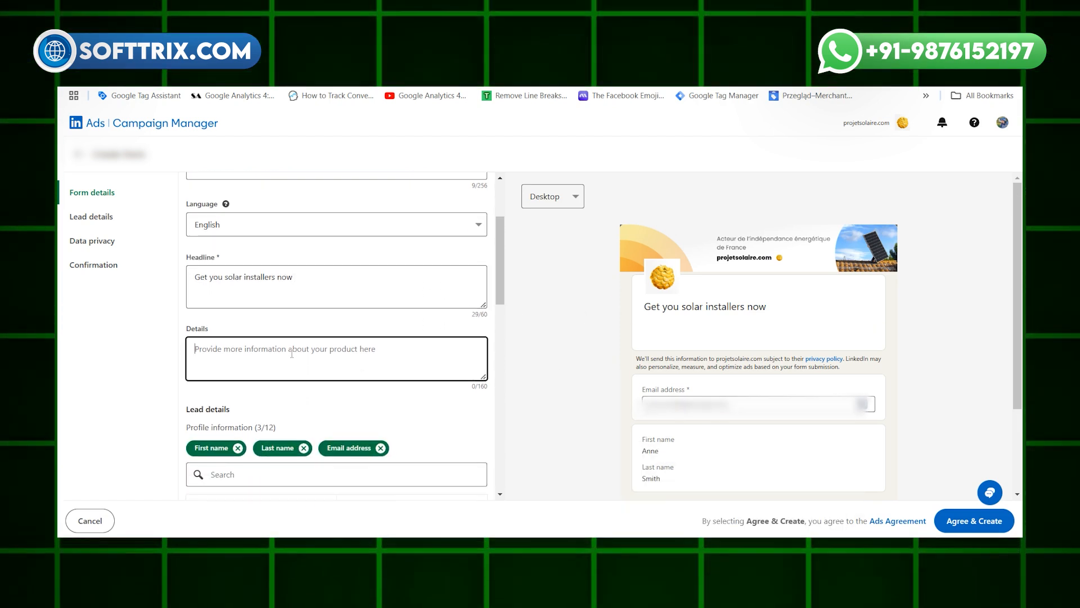
pyautogui.scroll(-1, 293, 367)
pyautogui.scroll(-3, 293, 367)
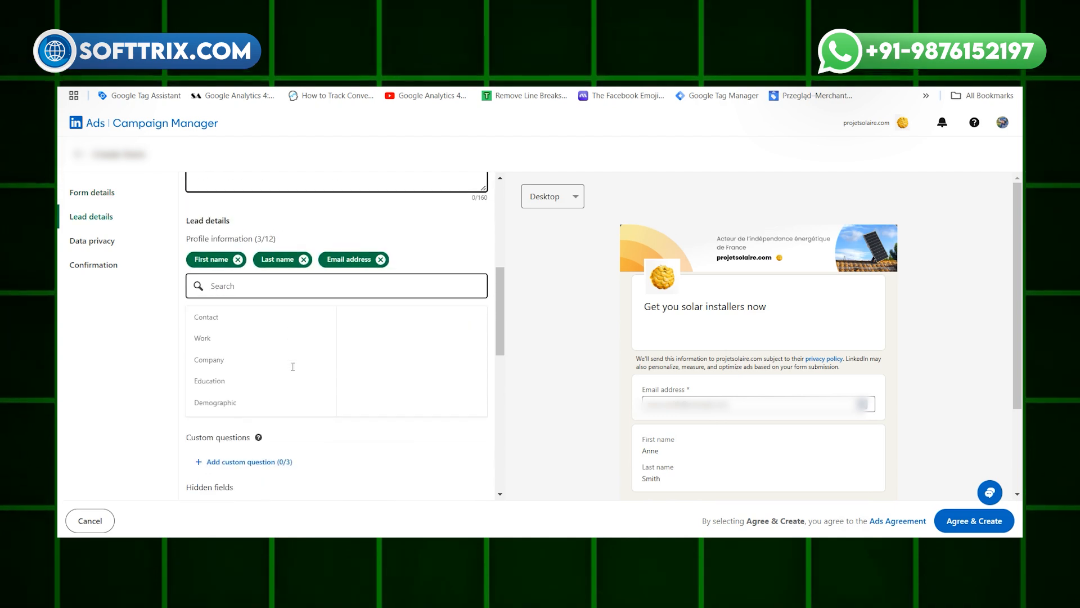
pyautogui.scroll(1, 347, 361)
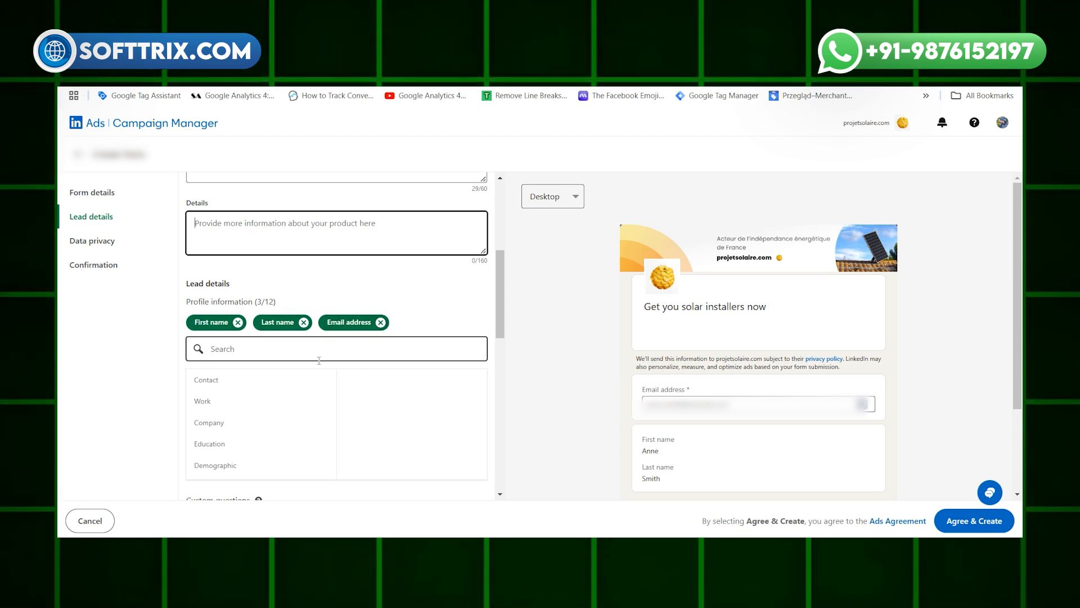
pyautogui.scroll(-2, 360, 406)
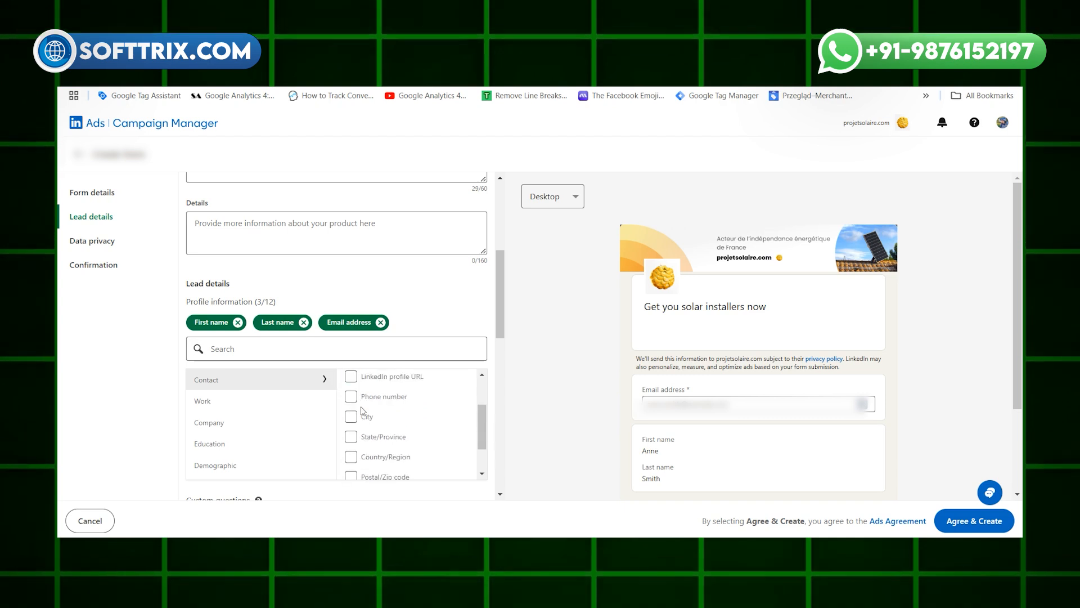
pyautogui.scroll(2, 360, 407)
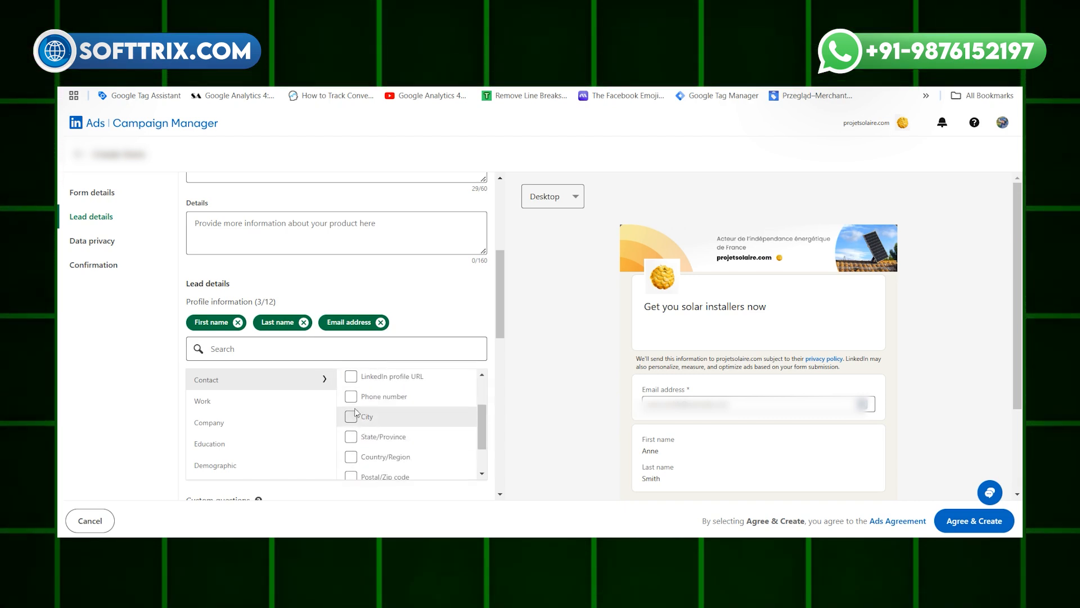
pyautogui.click(352, 376)
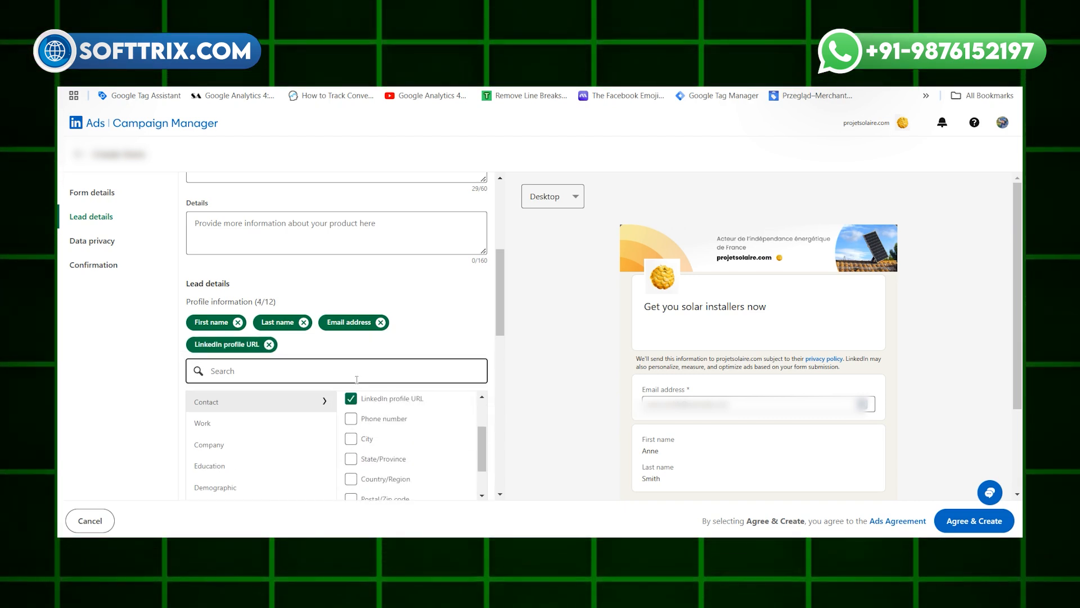
pyautogui.click(354, 421)
pyautogui.click(352, 440)
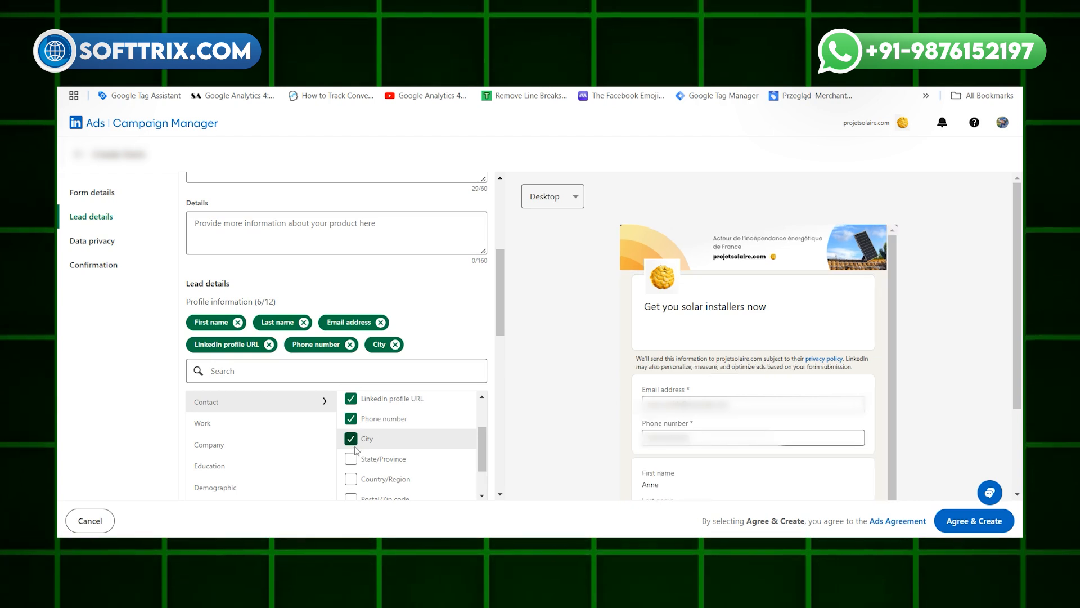
pyautogui.click(352, 458)
pyautogui.click(353, 455)
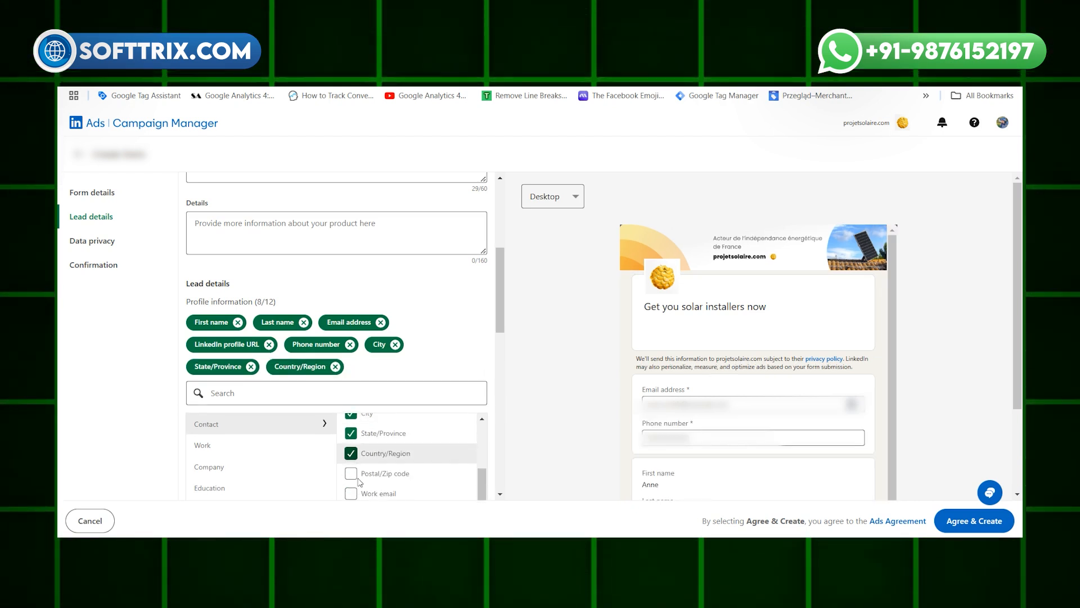
# Add the work fields Job title and Function to the form's profile information
pyautogui.click(292, 450)
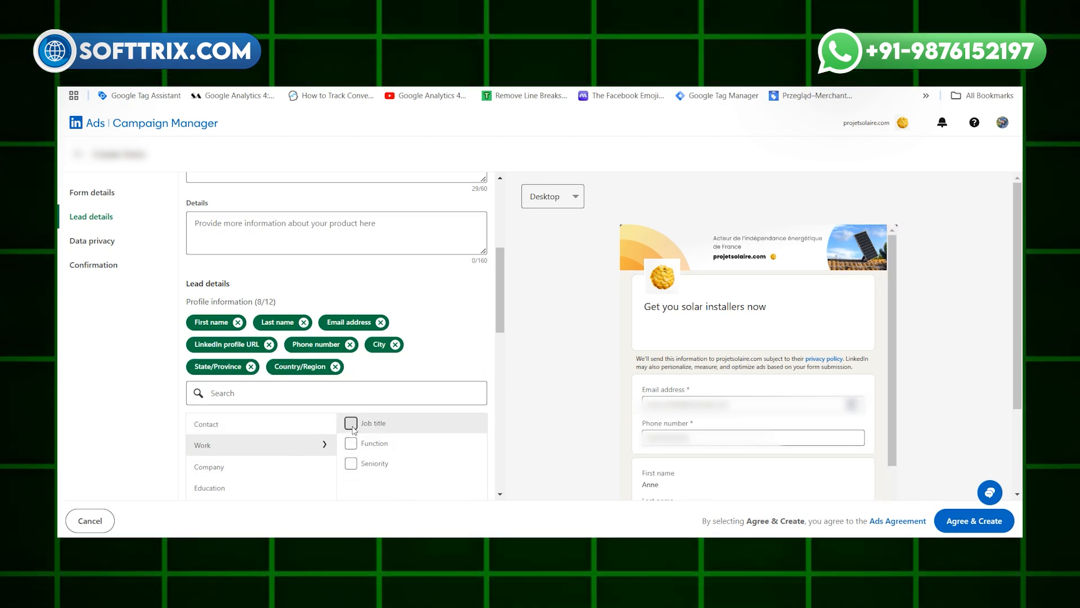
pyautogui.click(351, 423)
pyautogui.click(354, 444)
pyautogui.scroll(-1, 270, 441)
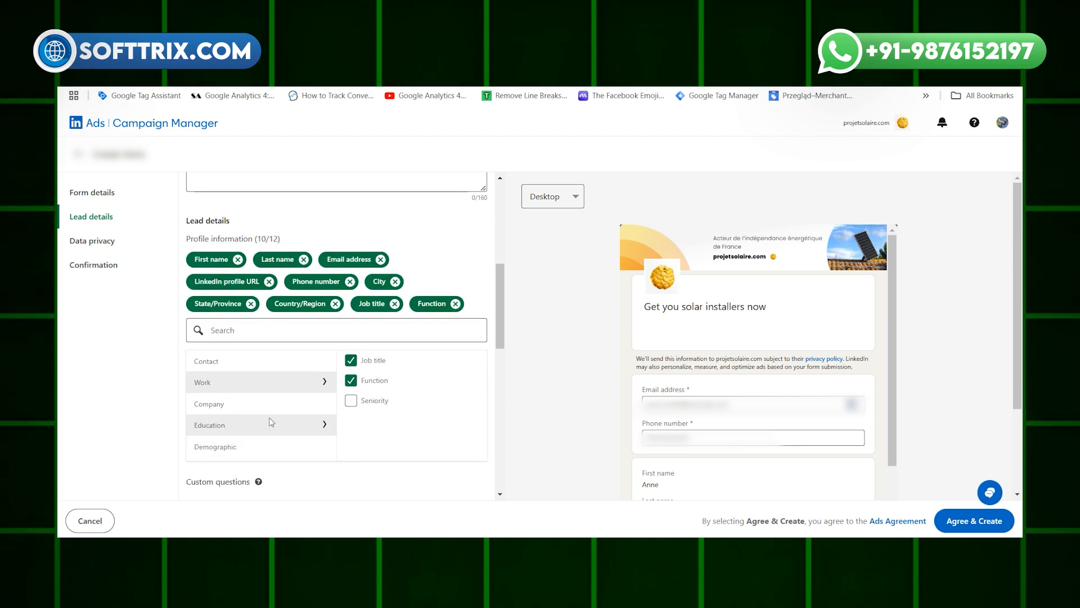
# Add the company field Company name to the form's profile information
pyautogui.click(270, 423)
pyautogui.click(273, 411)
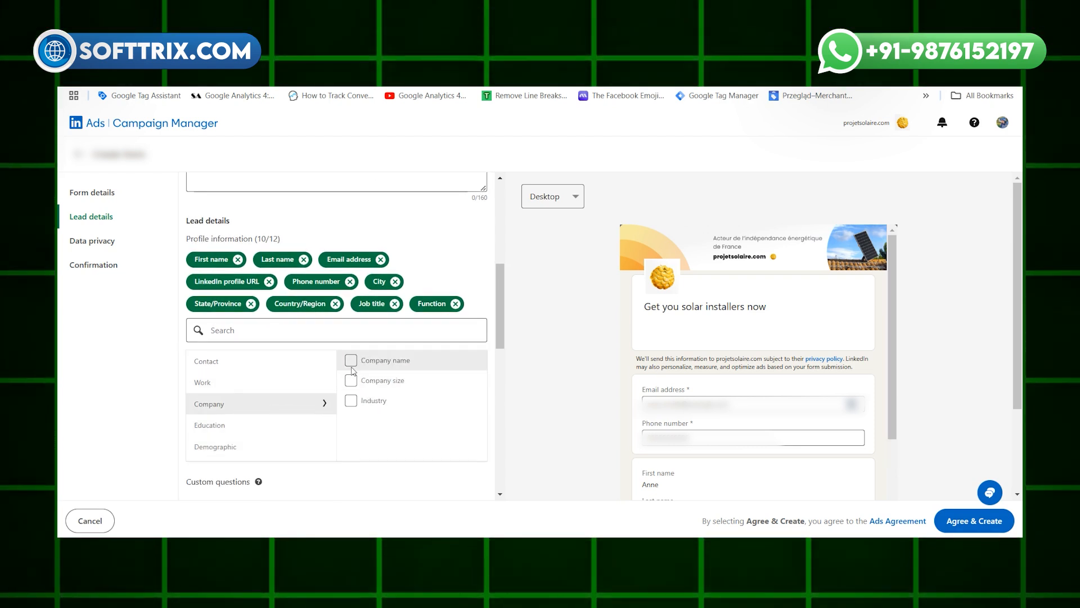
pyautogui.click(275, 446)
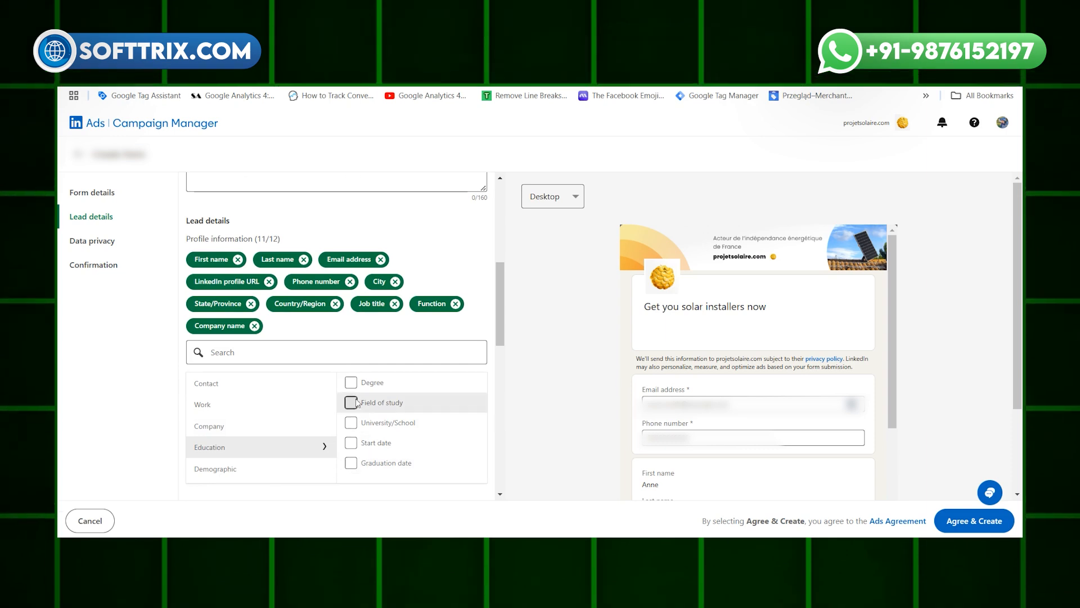
# Try out the demographic Gender field in the form preview and remove it from the profile information
pyautogui.click(287, 468)
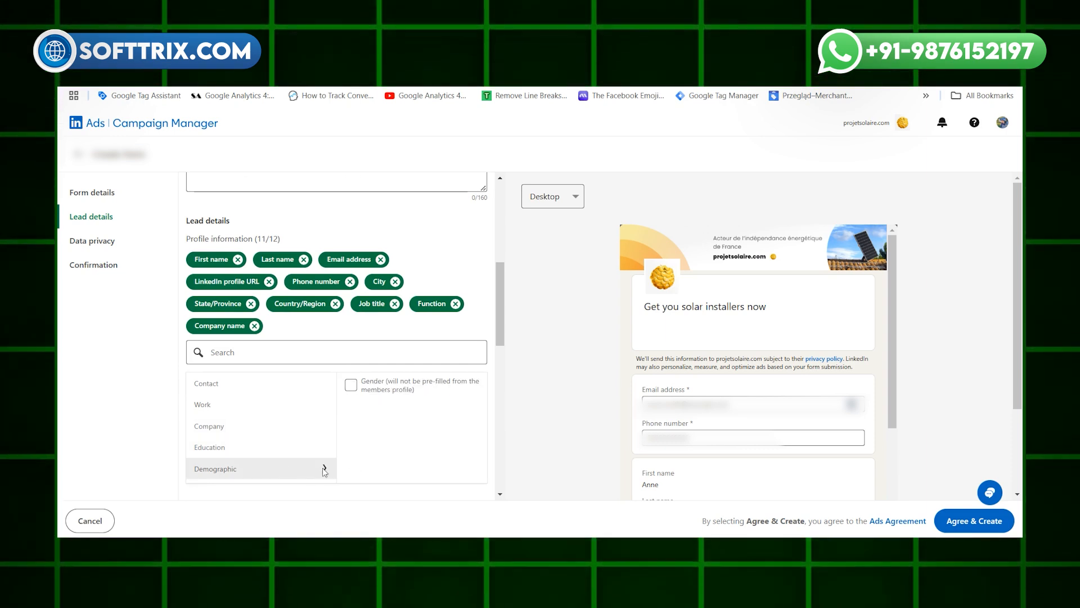
pyautogui.click(352, 386)
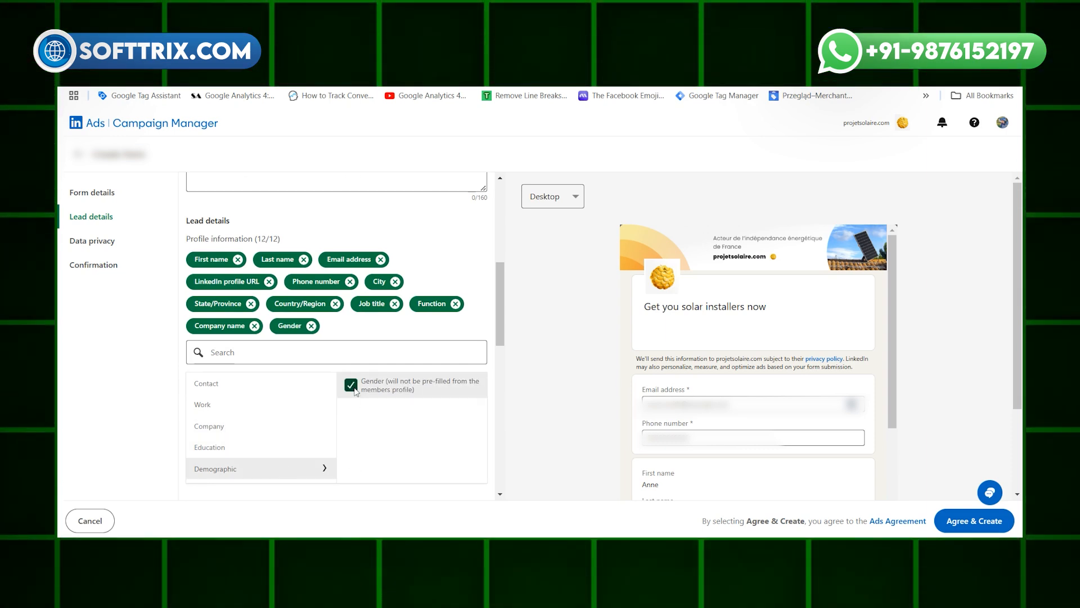
pyautogui.scroll(-4, 670, 428)
pyautogui.scroll(1, 671, 428)
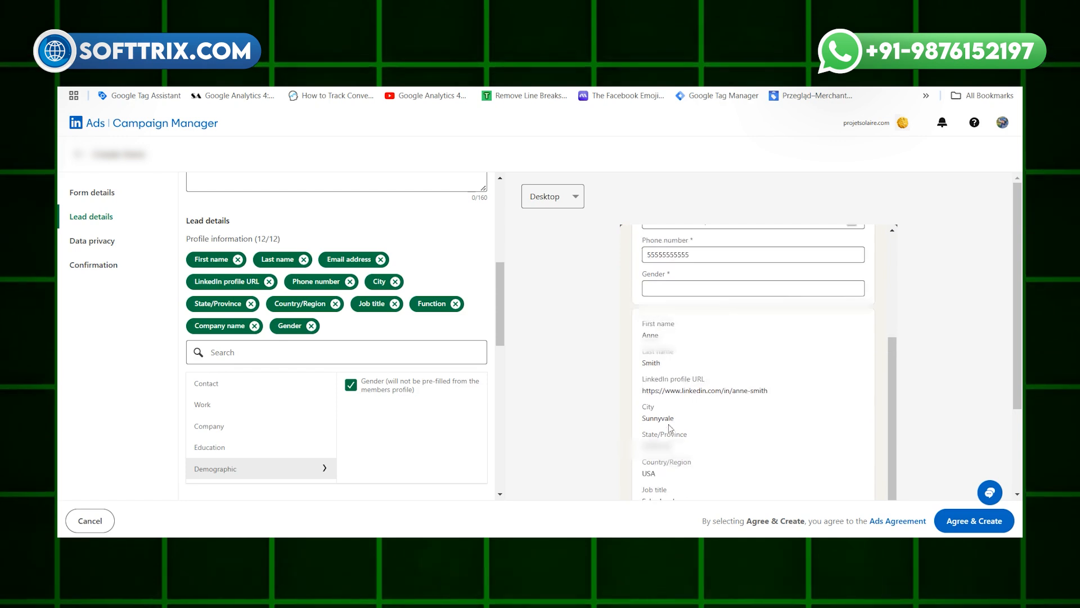
pyautogui.scroll(3, 670, 429)
pyautogui.scroll(-4, 670, 428)
pyautogui.scroll(2, 670, 429)
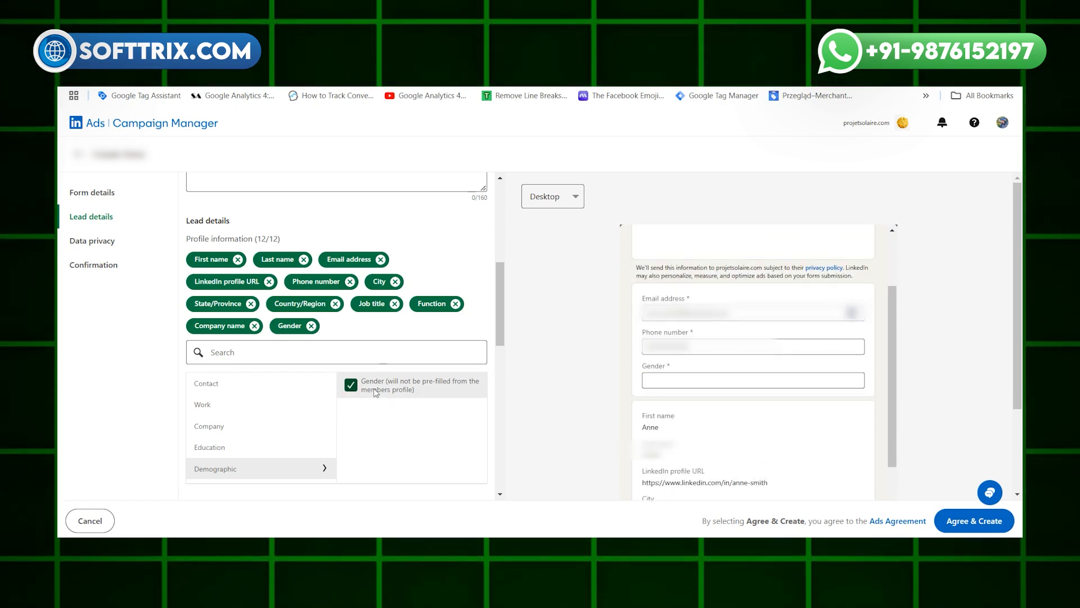
pyautogui.click(376, 392)
# Add a custom question to the form and review the selected contact fields in the profile information
pyautogui.scroll(-2, 332, 410)
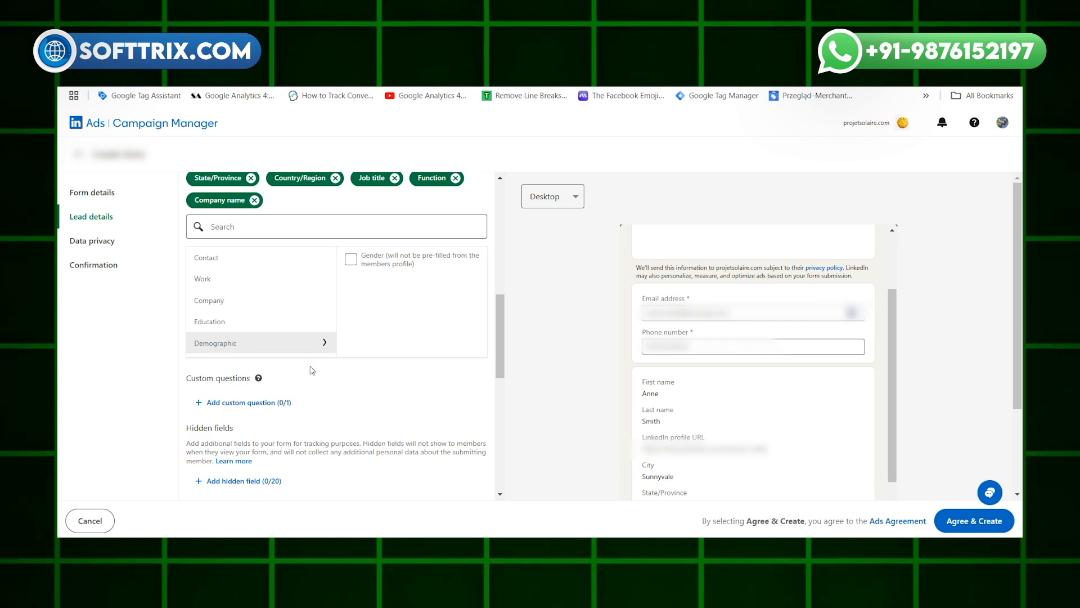
pyautogui.scroll(-1, 312, 372)
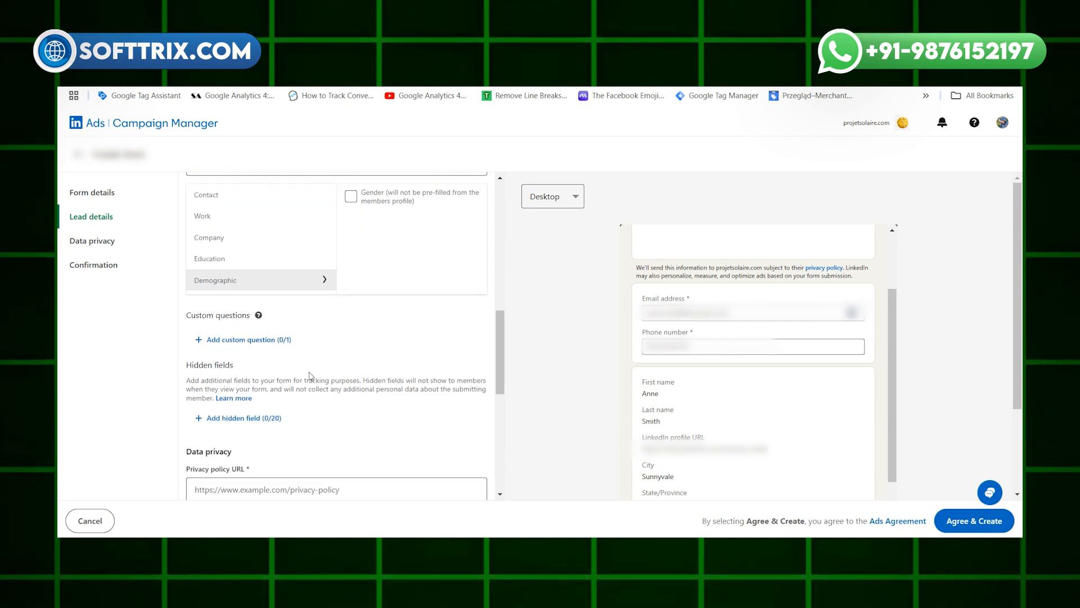
pyautogui.click(248, 343)
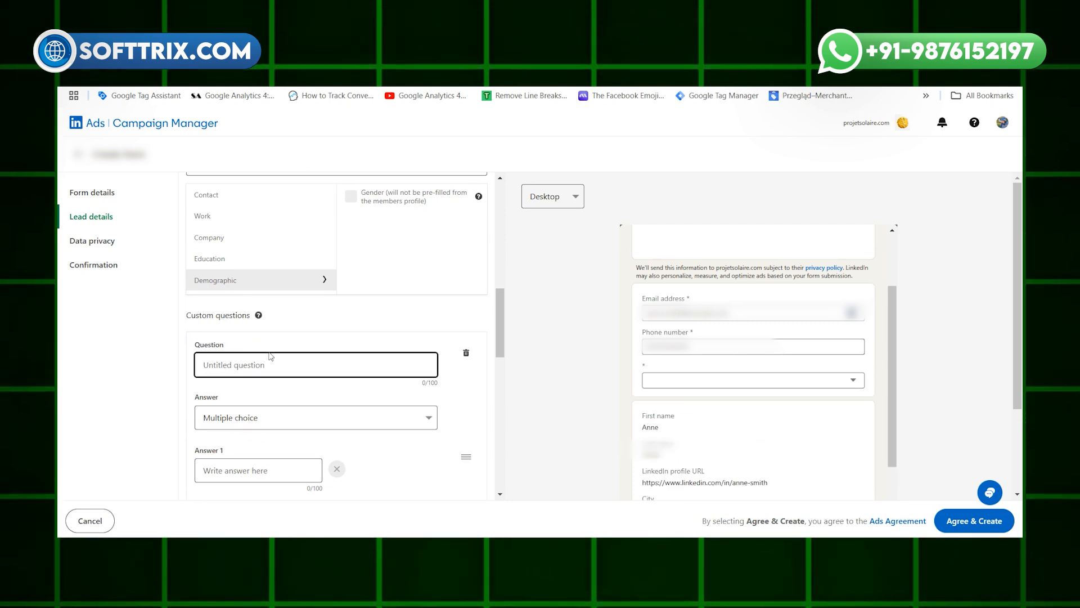
pyautogui.scroll(1, 273, 332)
pyautogui.scroll(2, 246, 301)
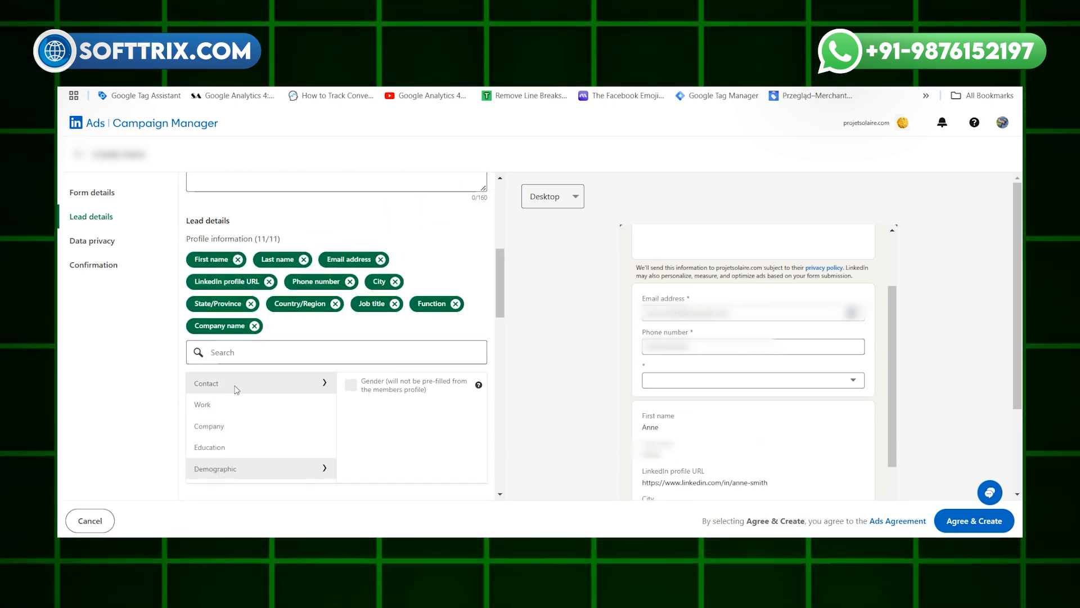
pyautogui.click(240, 388)
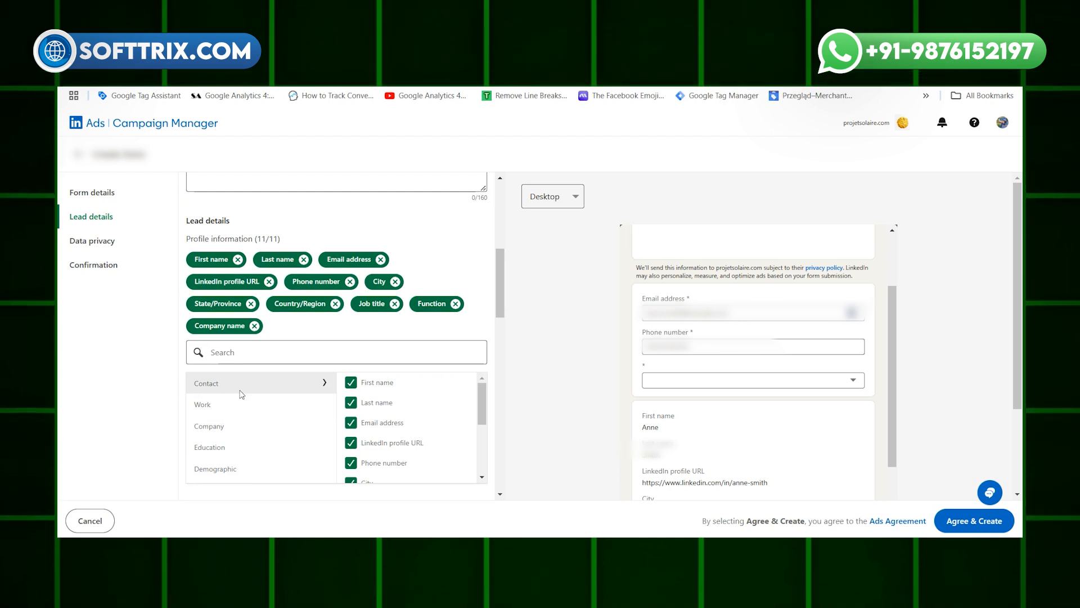
pyautogui.scroll(-2, 243, 394)
# Enter "If you are willing to join" as the custom question's text
pyautogui.click(247, 421)
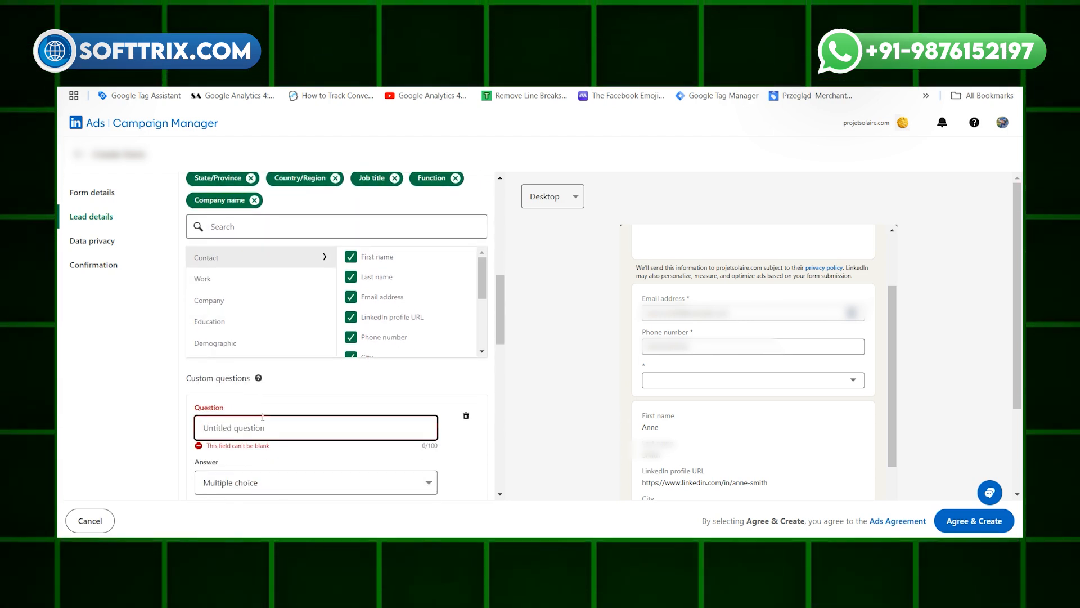
pyautogui.scroll(-1, 263, 417)
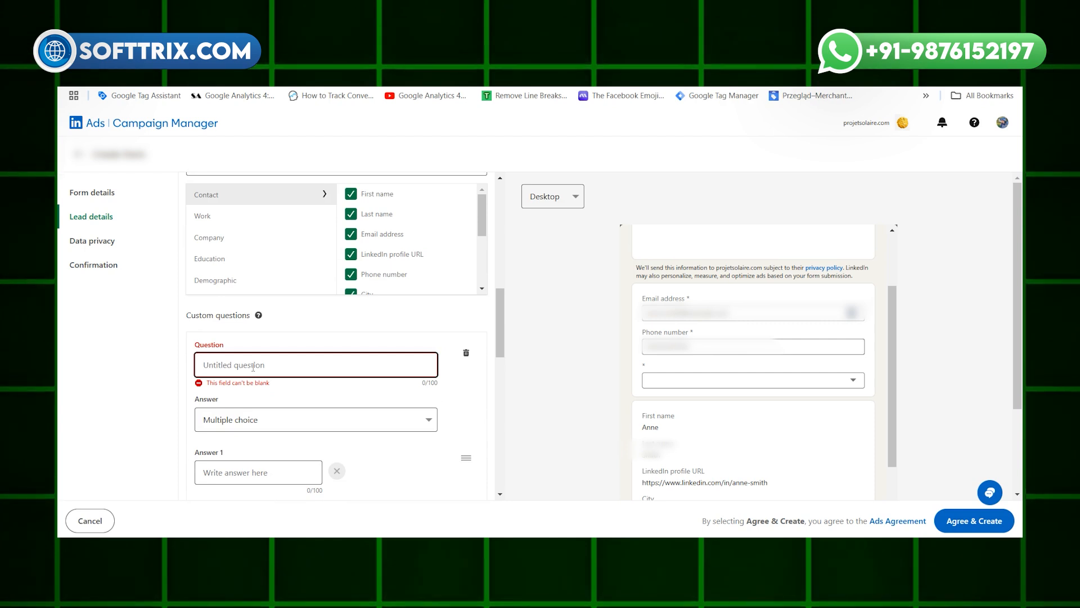
pyautogui.write('If ')
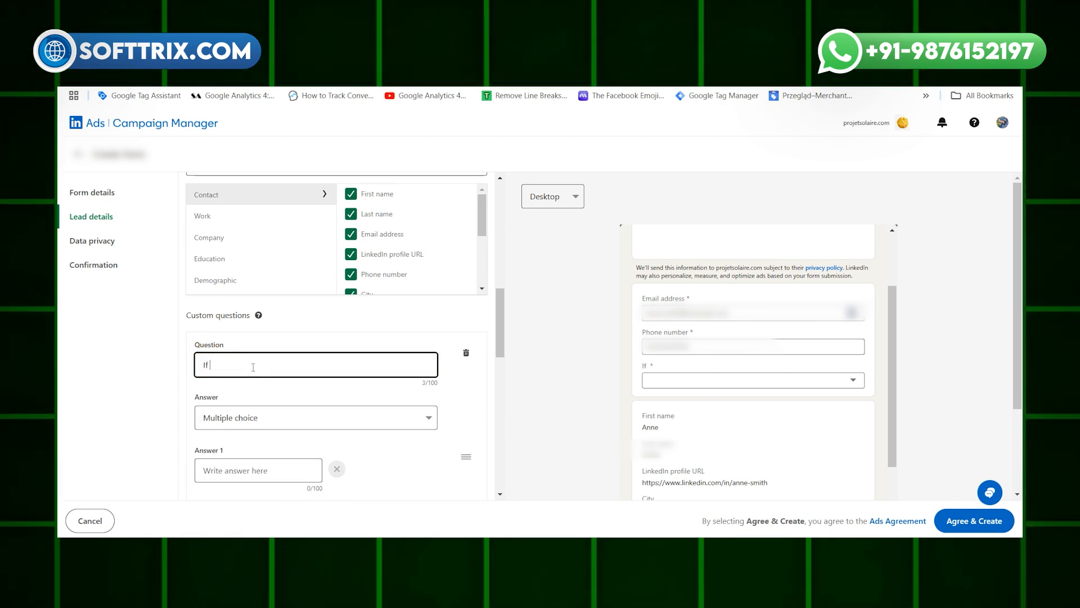
pyautogui.write('you')
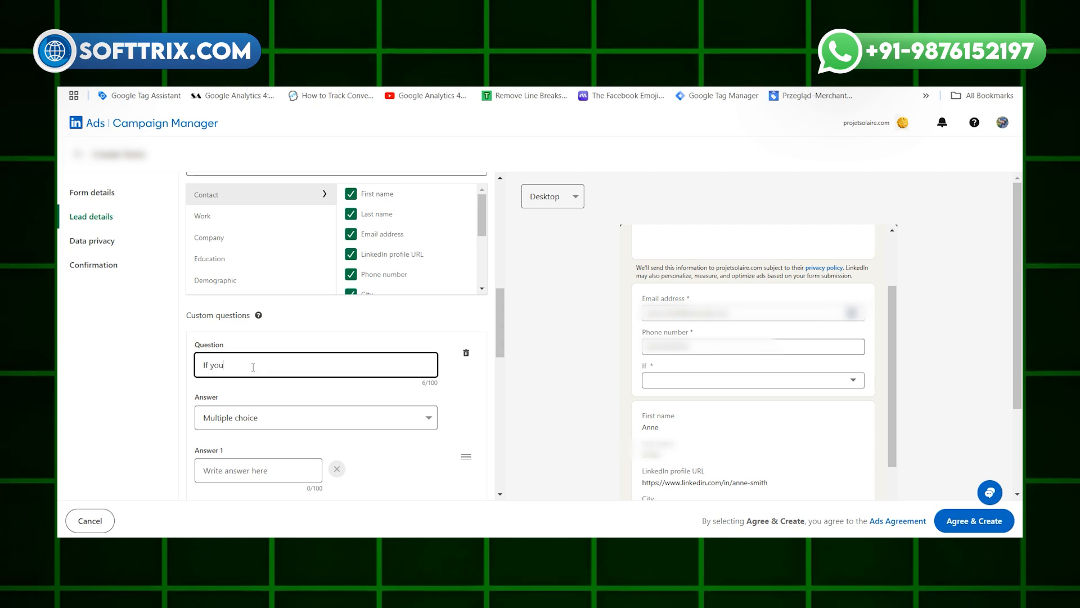
pyautogui.write(' are willing ')
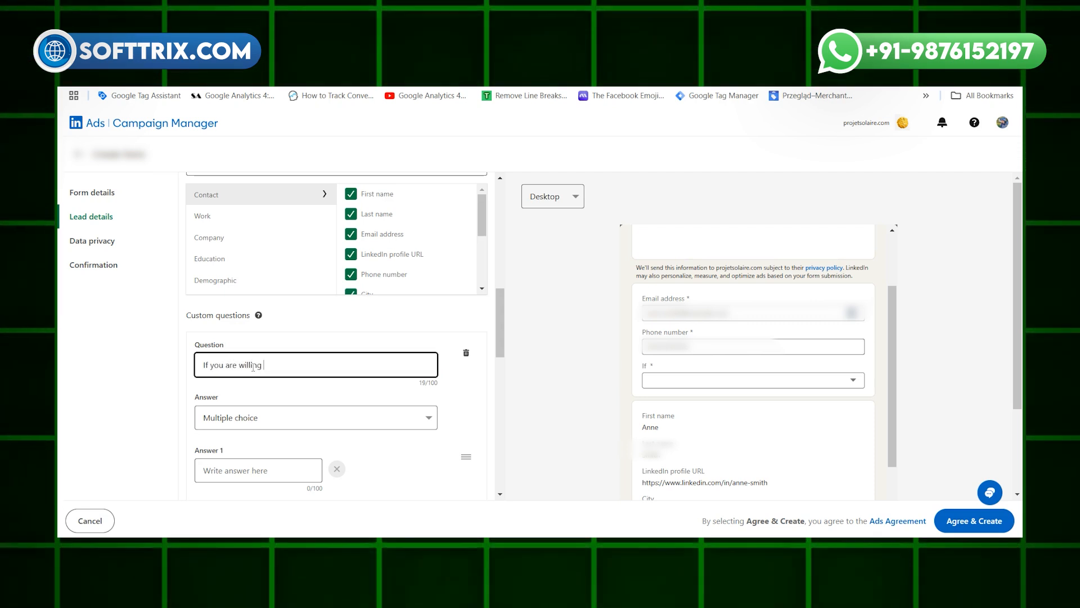
pyautogui.write('to join')
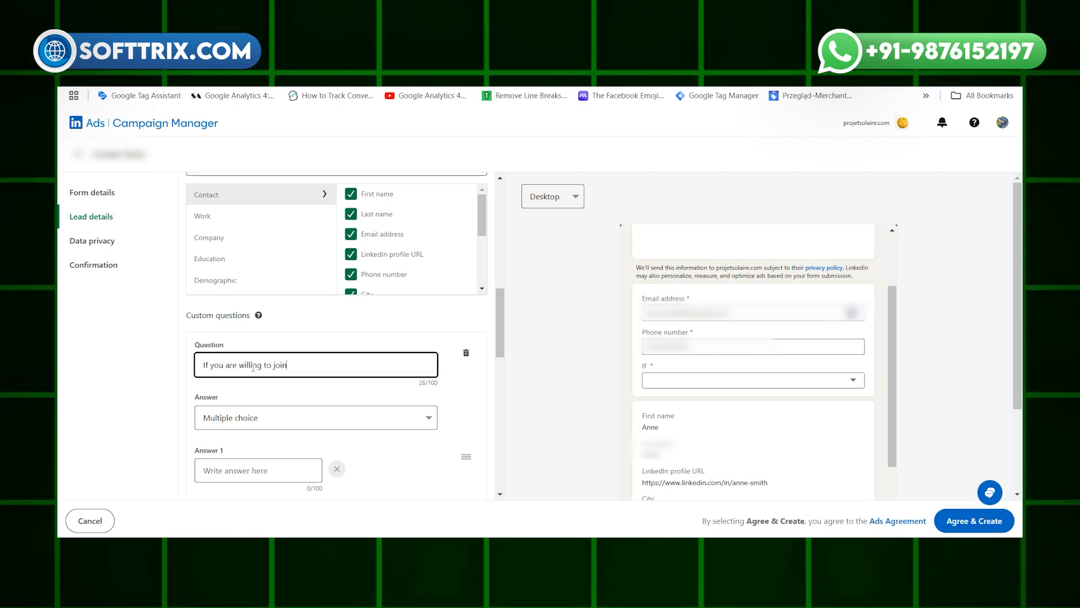
# Keep Multiple choice as the custom question's answer type and enter the answers "yes" and "No"
pyautogui.click(311, 416)
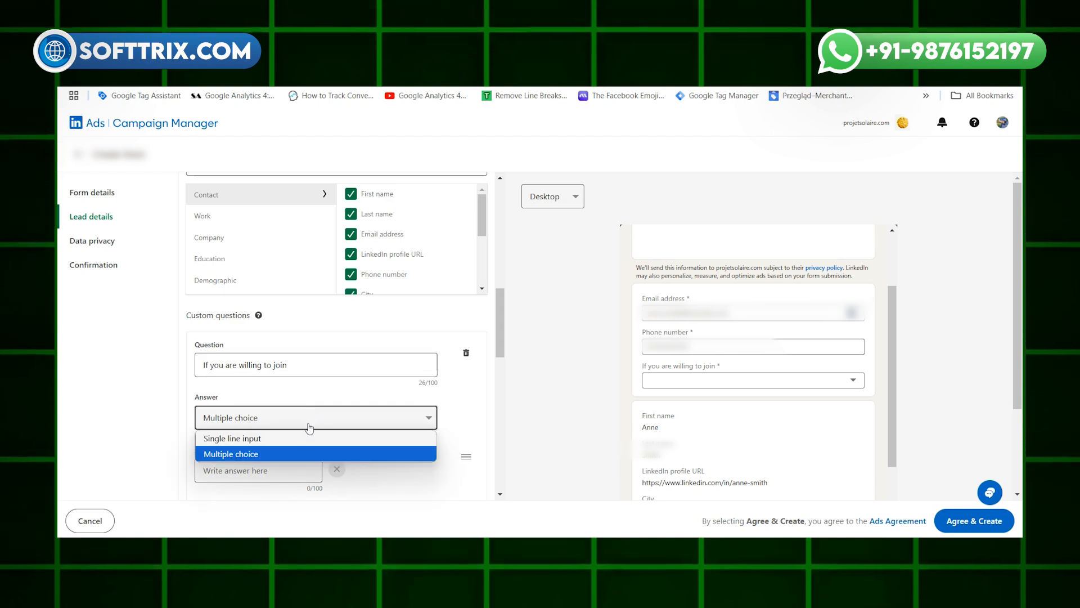
pyautogui.scroll(-1, 304, 412)
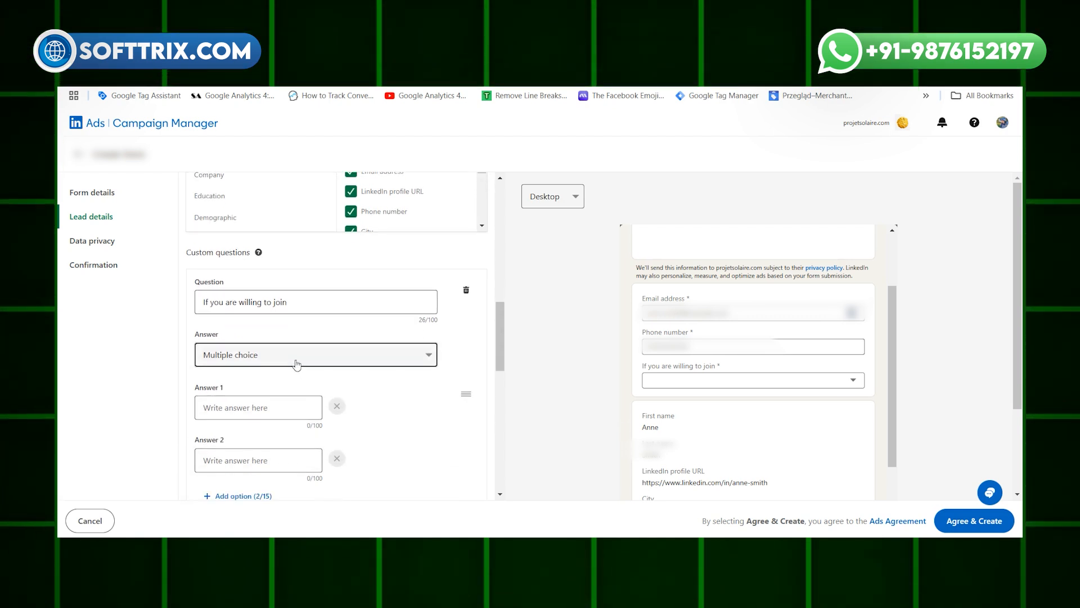
pyautogui.scroll(-1, 298, 365)
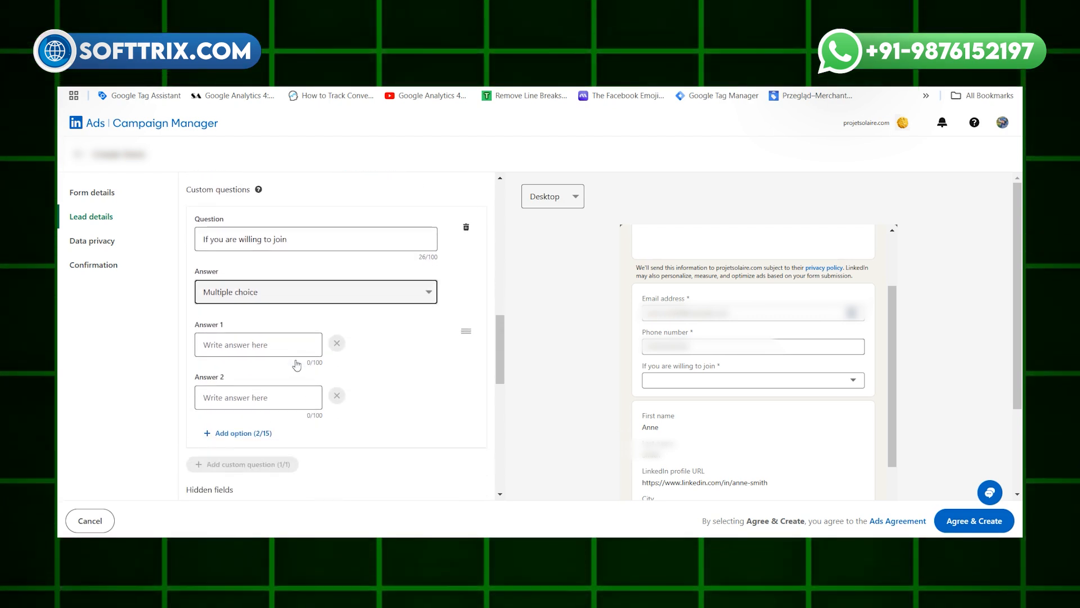
pyautogui.scroll(-1, 297, 364)
pyautogui.scroll(1, 304, 356)
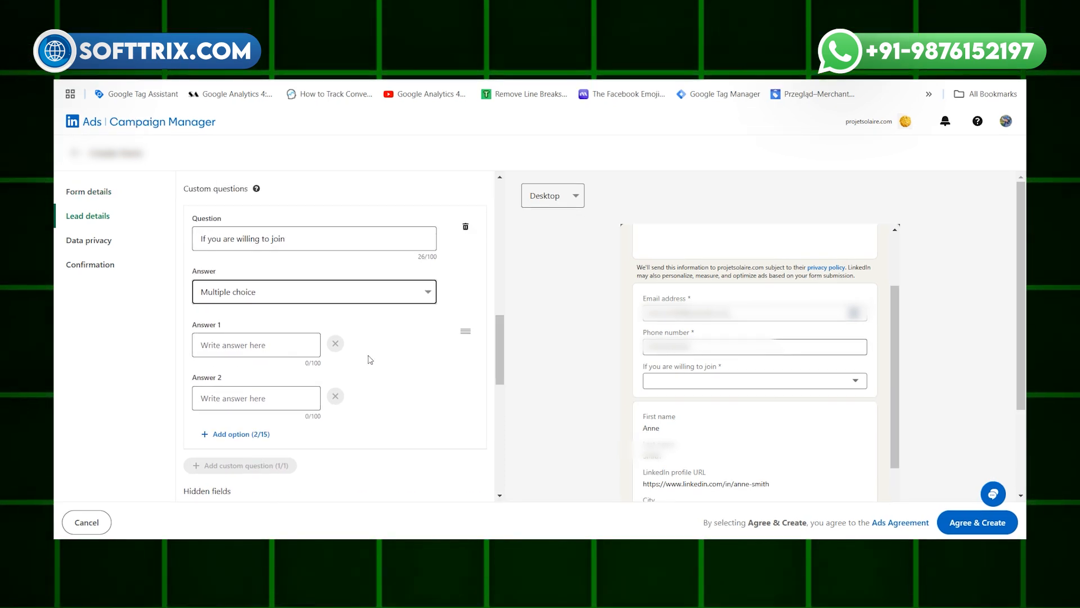
pyautogui.click(251, 352)
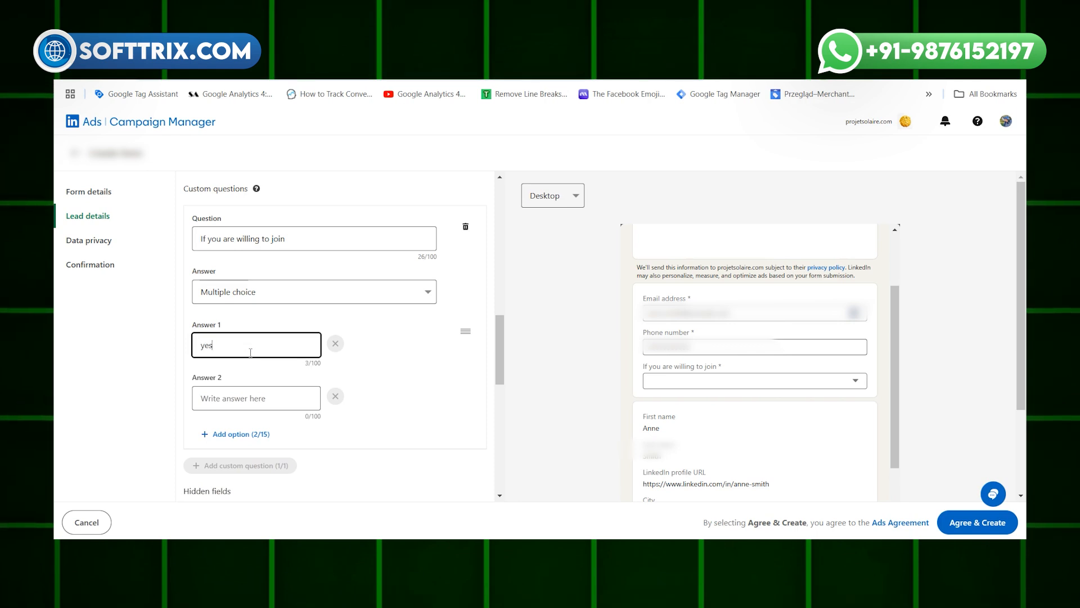
pyautogui.click(236, 397)
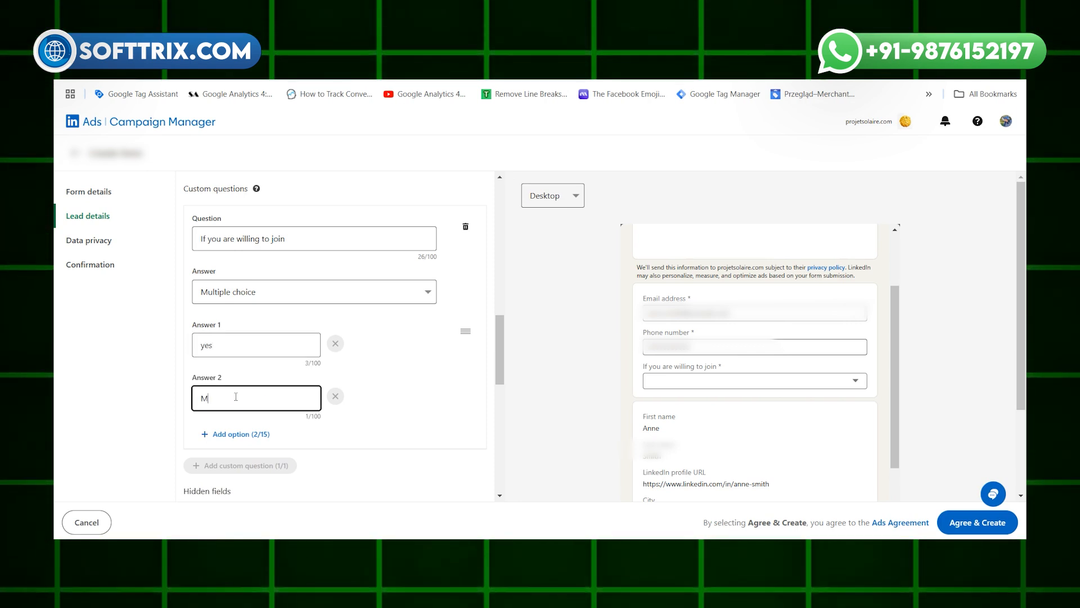
pyautogui.write('No')
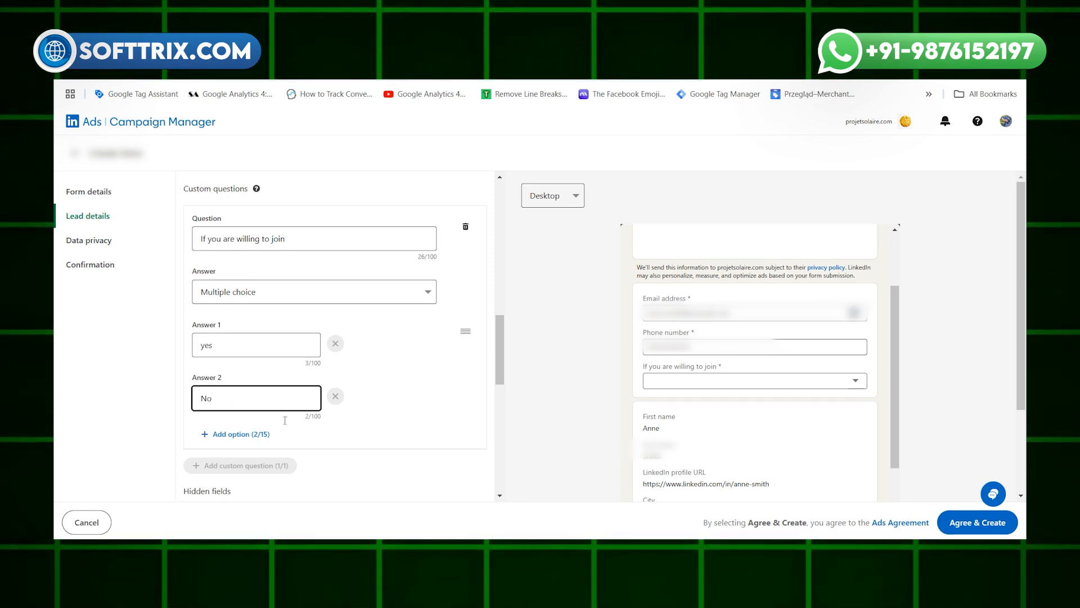
pyautogui.click(357, 397)
# Check the custom question and its answer options in the form preview
pyautogui.scroll(1, 364, 341)
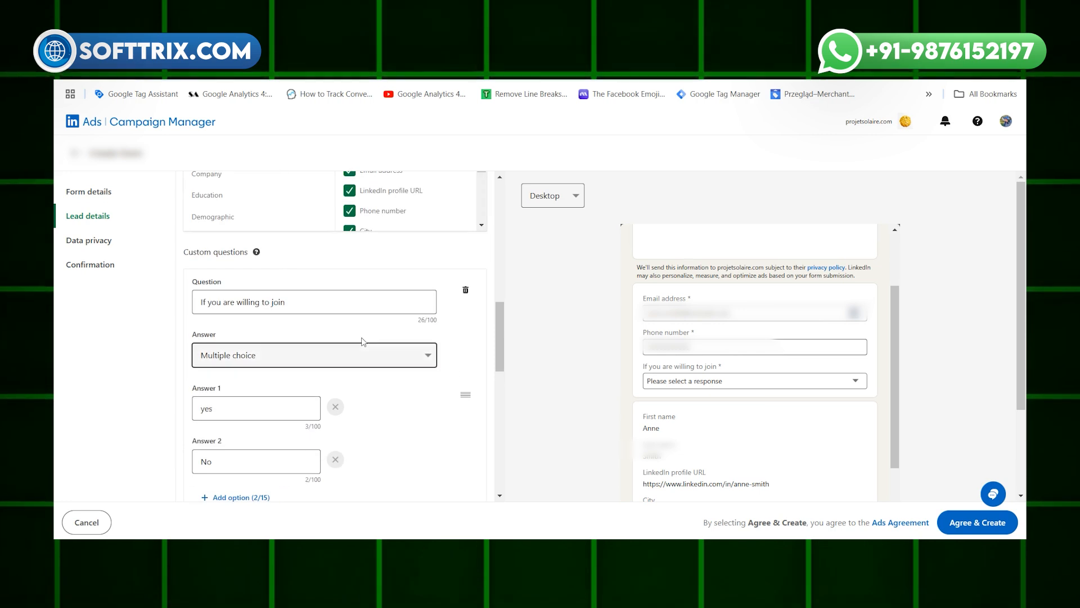
pyautogui.scroll(-2, 366, 342)
pyautogui.scroll(-2, 676, 405)
pyautogui.scroll(1, 682, 391)
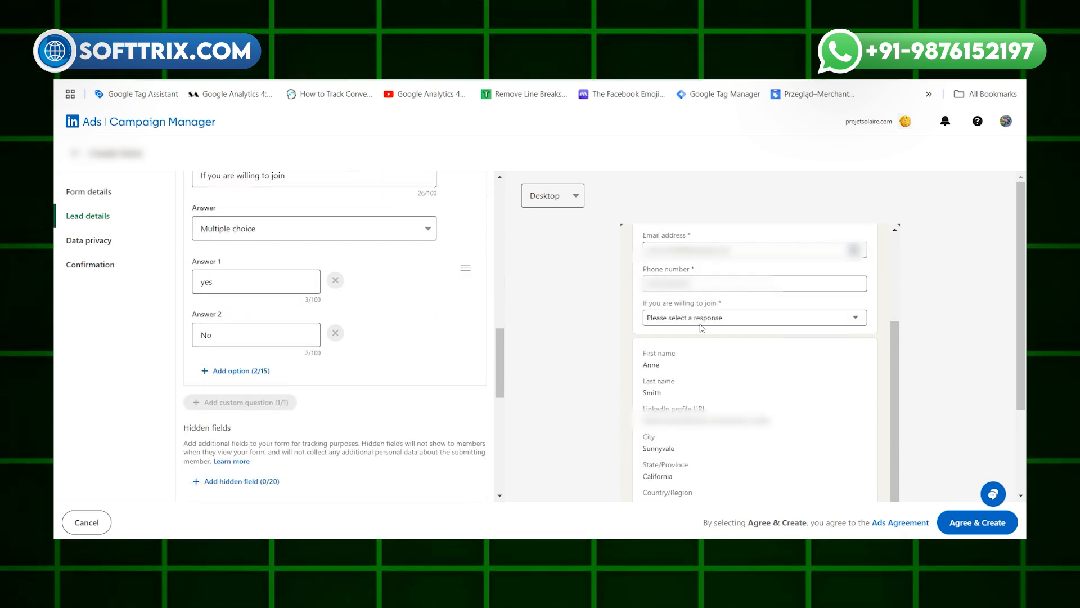
pyautogui.click(675, 317)
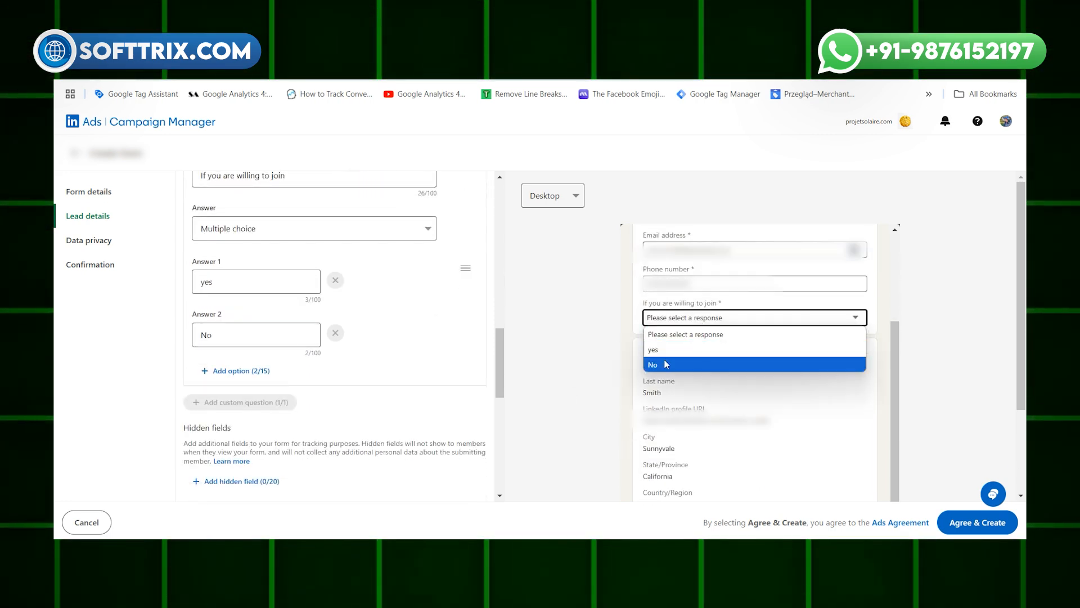
pyautogui.click(581, 347)
# Enter "test.com/privacy-policy" as the form's privacy policy URL
pyautogui.scroll(-3, 367, 345)
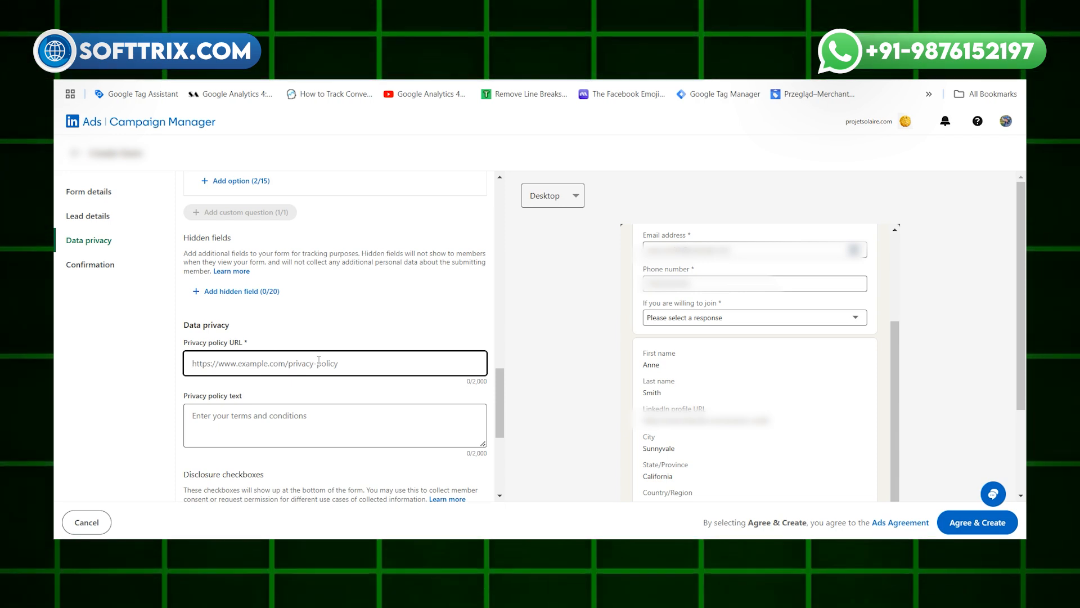
pyautogui.write('tes')
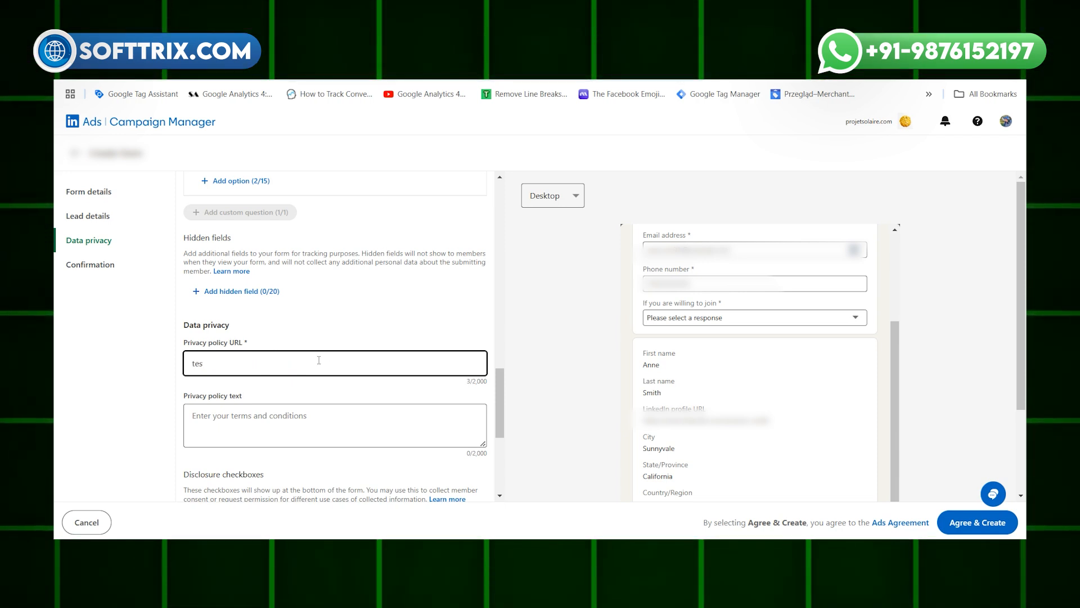
pyautogui.write('t/cpm')
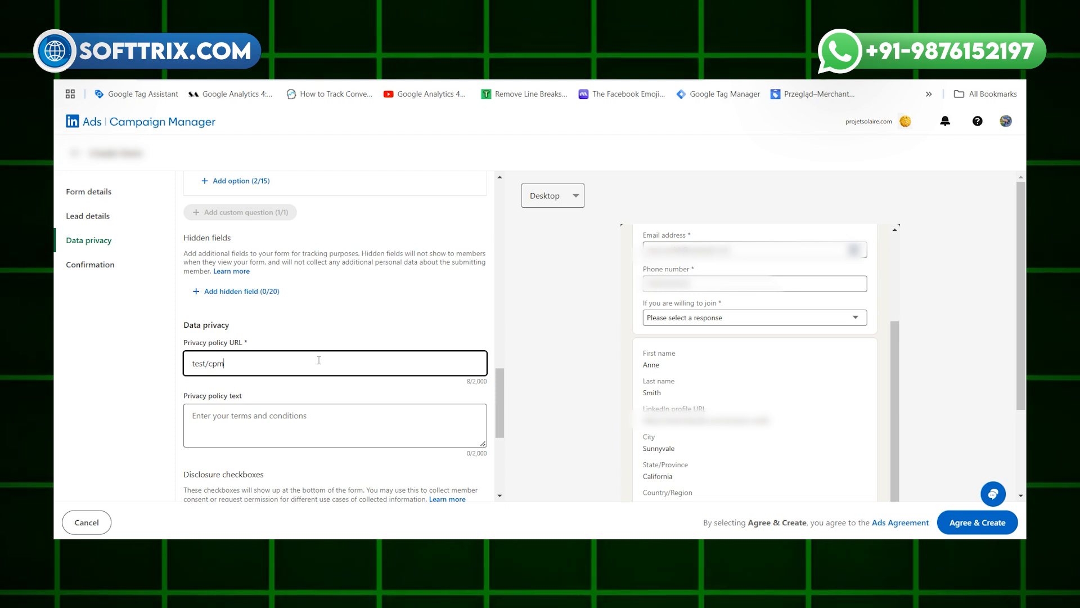
pyautogui.press('BackSpace')
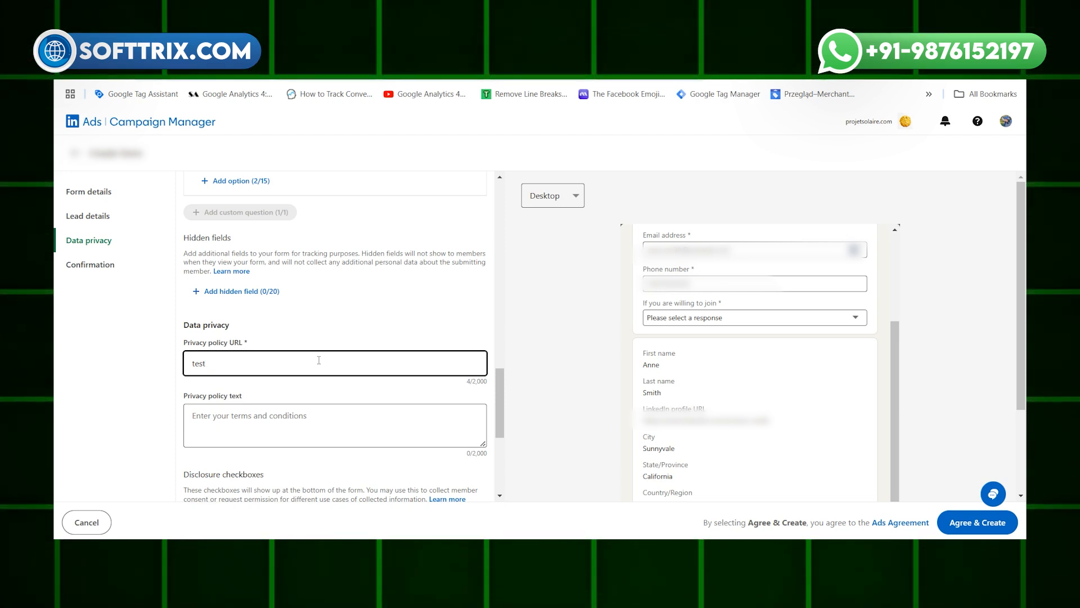
pyautogui.write('.com/privacy')
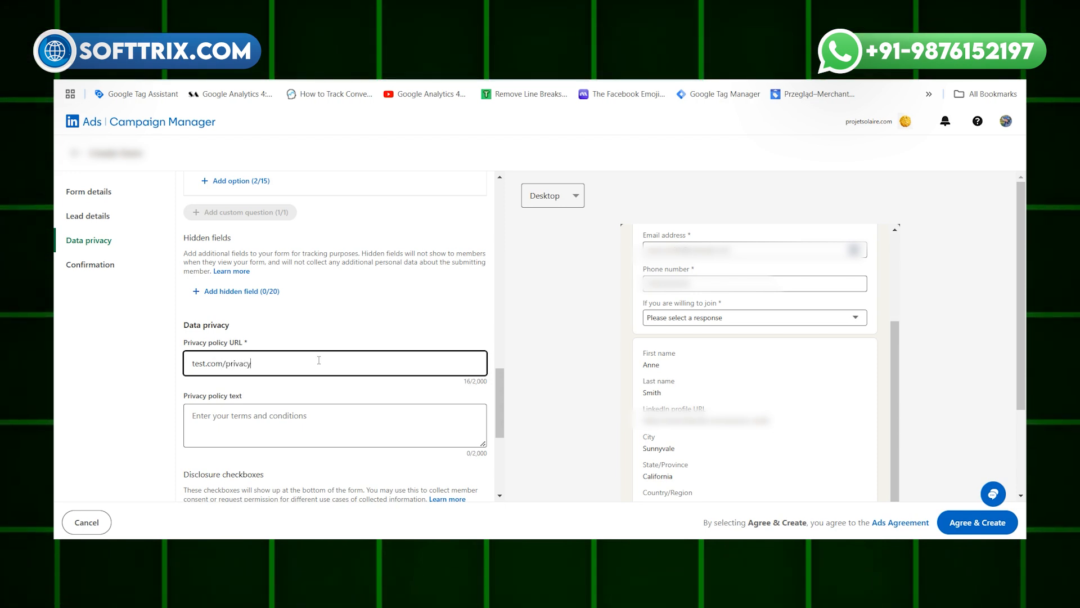
pyautogui.write(' policy')
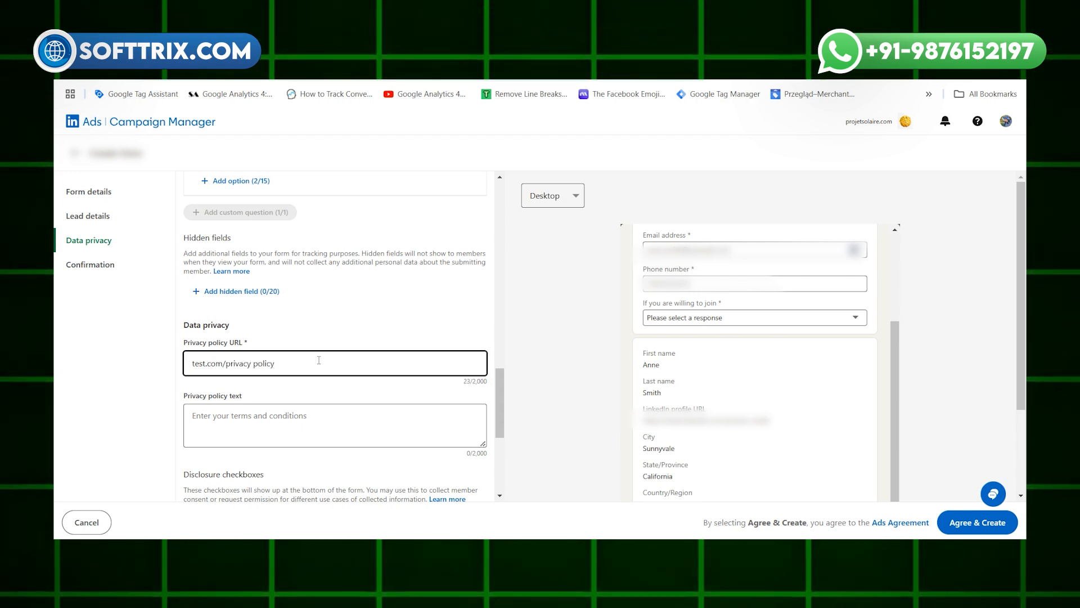
pyautogui.press('BackSpace')
pyautogui.write('-')
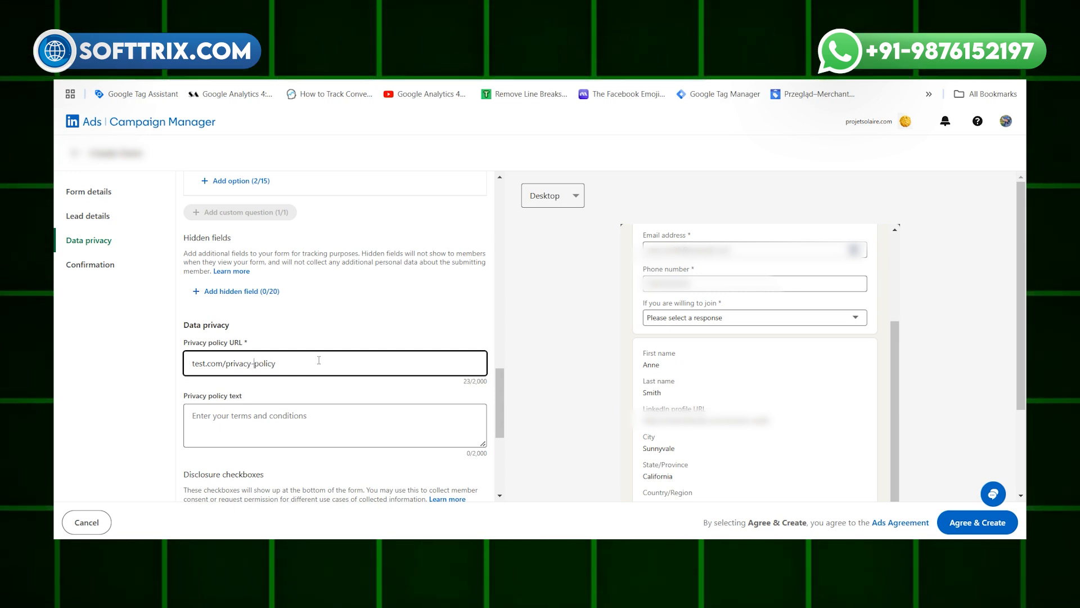
pyautogui.click(225, 419)
pyautogui.scroll(-1, 225, 365)
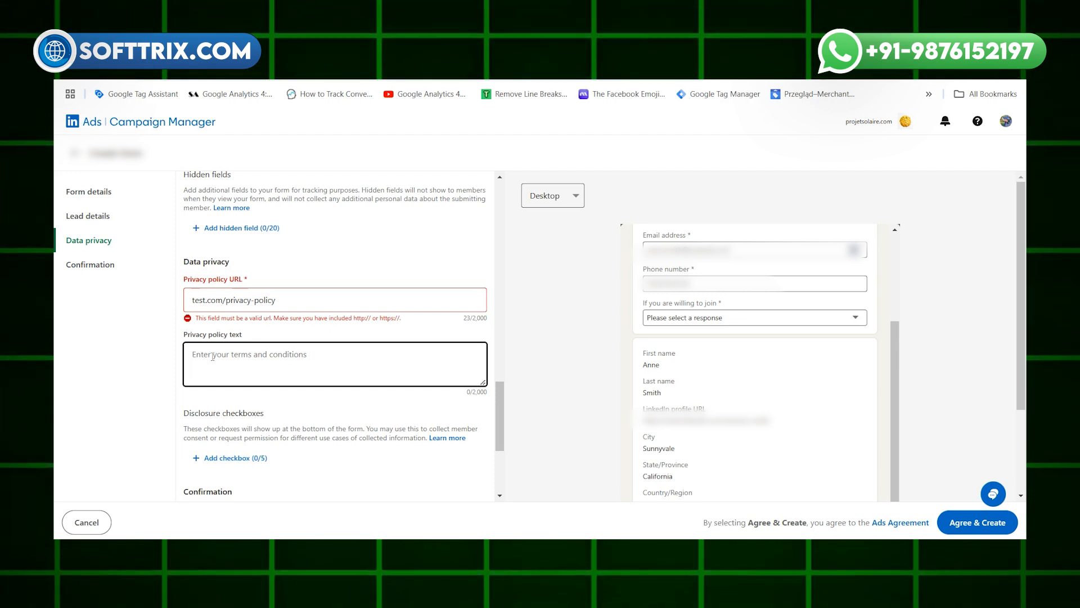
# Enter "Thanks we will contact ASAP" as the form's confirmation message
pyautogui.scroll(-3, 213, 355)
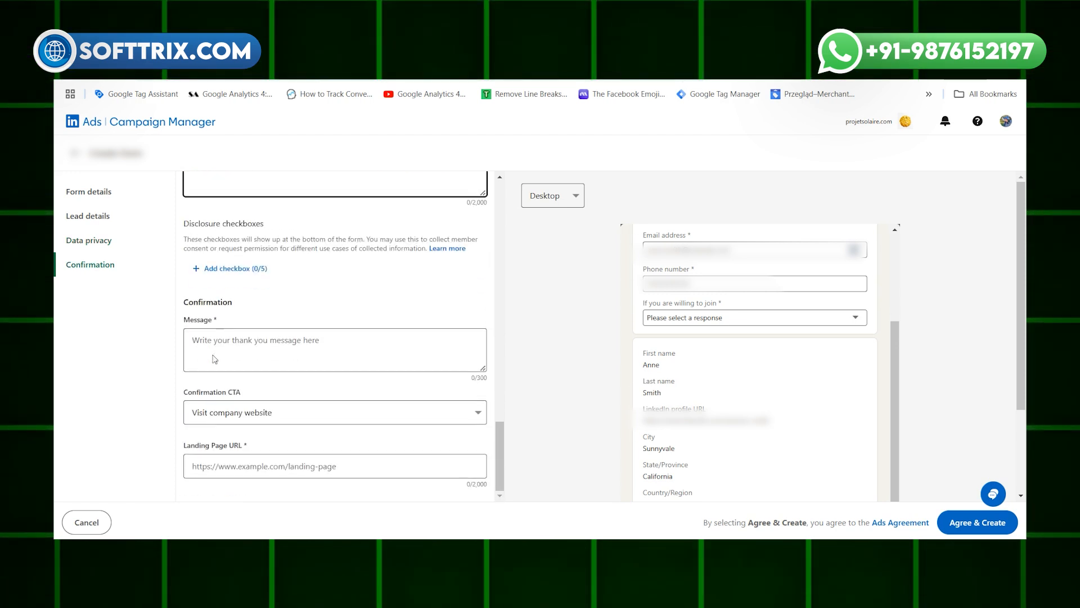
pyautogui.click(218, 351)
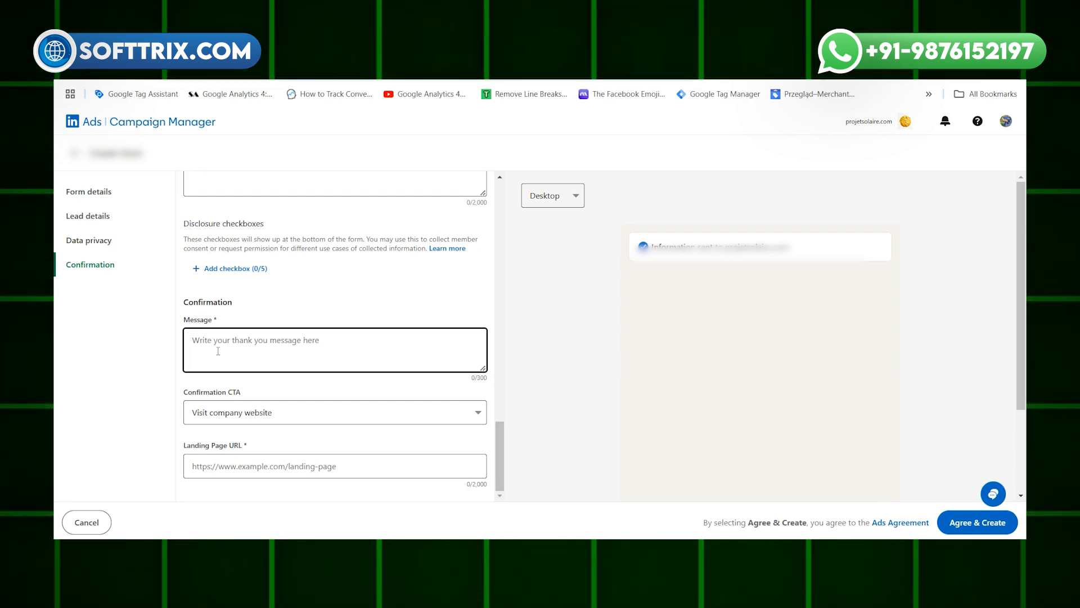
pyautogui.press('BackSpace')
pyautogui.press('BackSpace')
pyautogui.press('BackSpace')
pyautogui.press('BackSpace')
pyautogui.press('BackSpace')
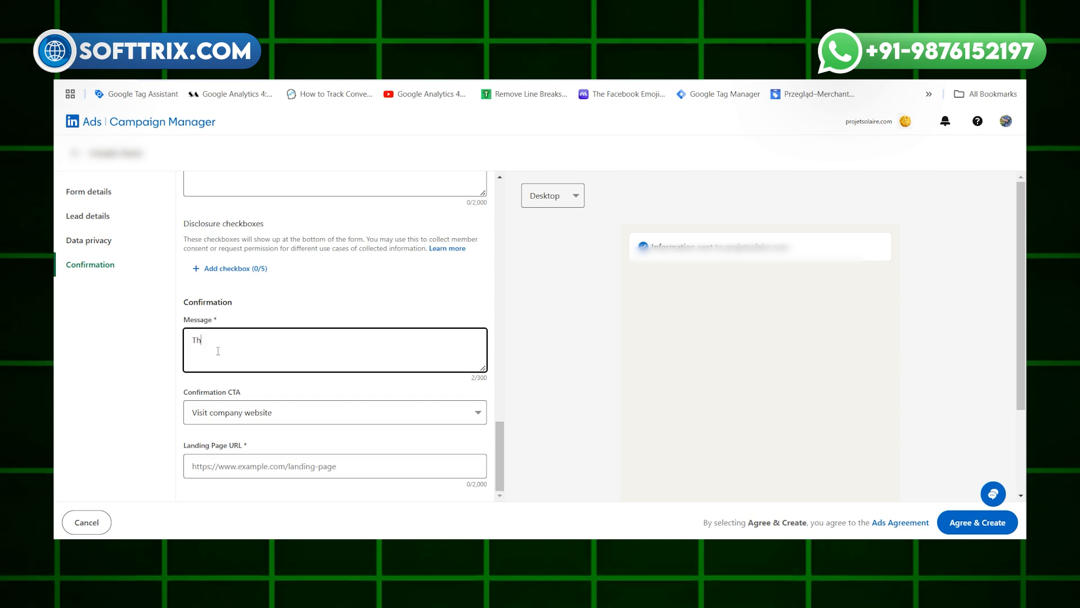
pyautogui.write('anls we will ')
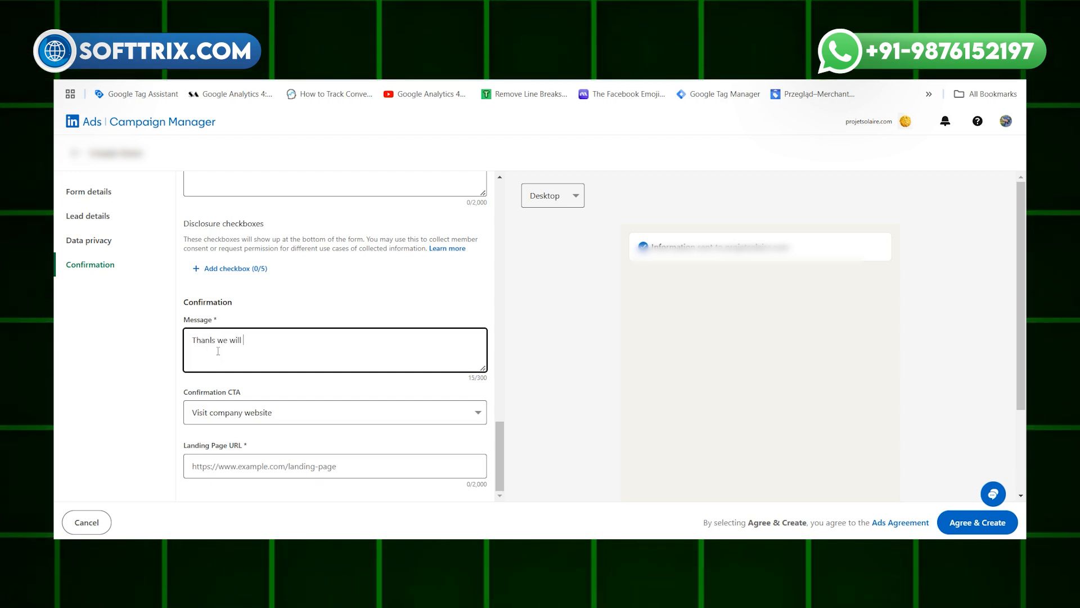
pyautogui.write('c')
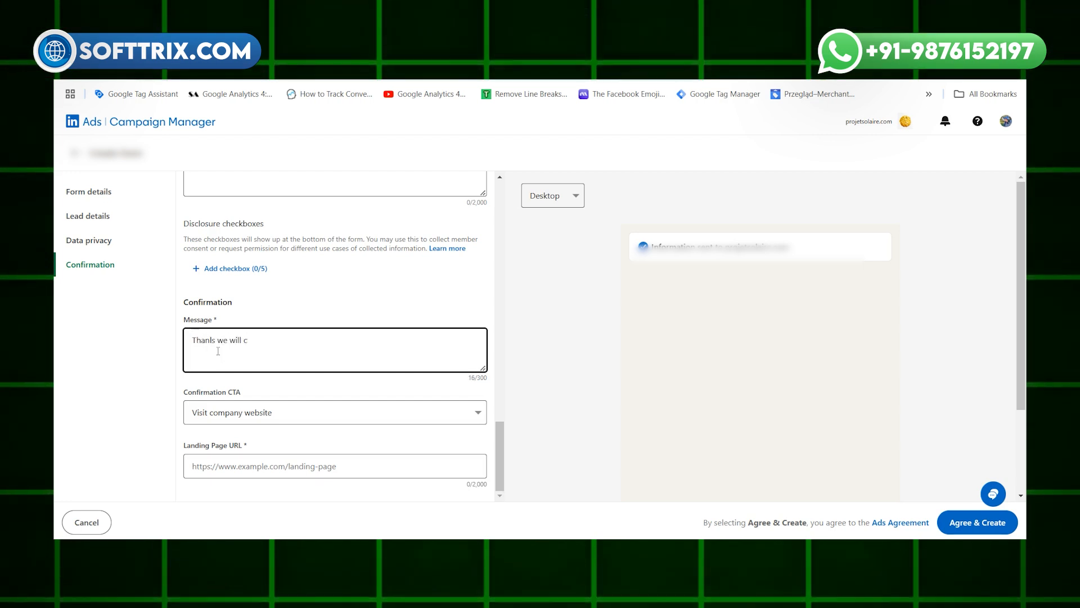
pyautogui.write('ntcact ASAP')
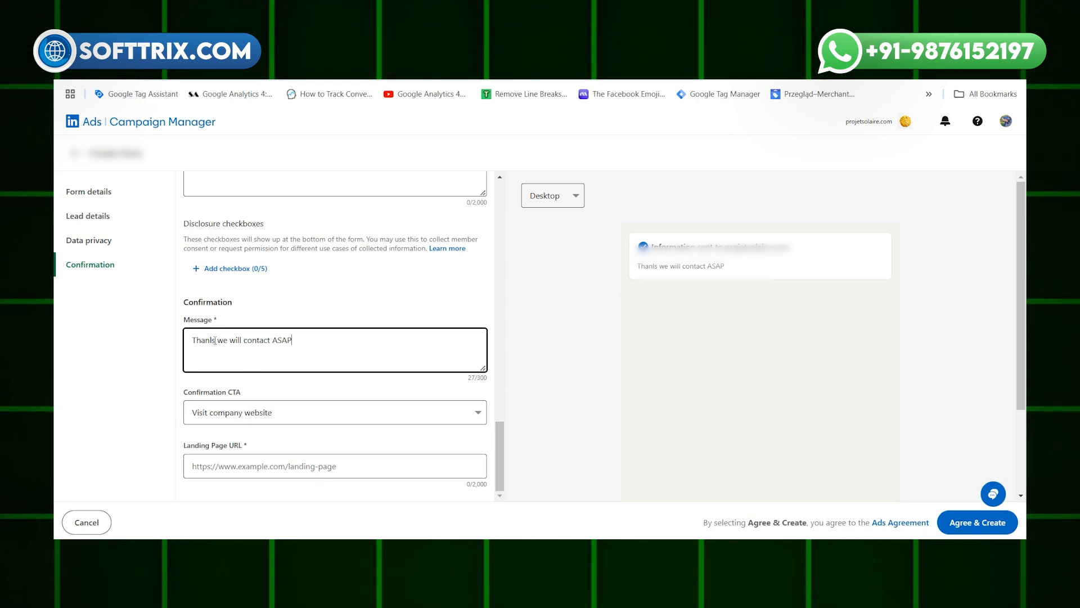
pyautogui.press('BackSpace')
pyautogui.press('BackSpace')
pyautogui.write('KS')
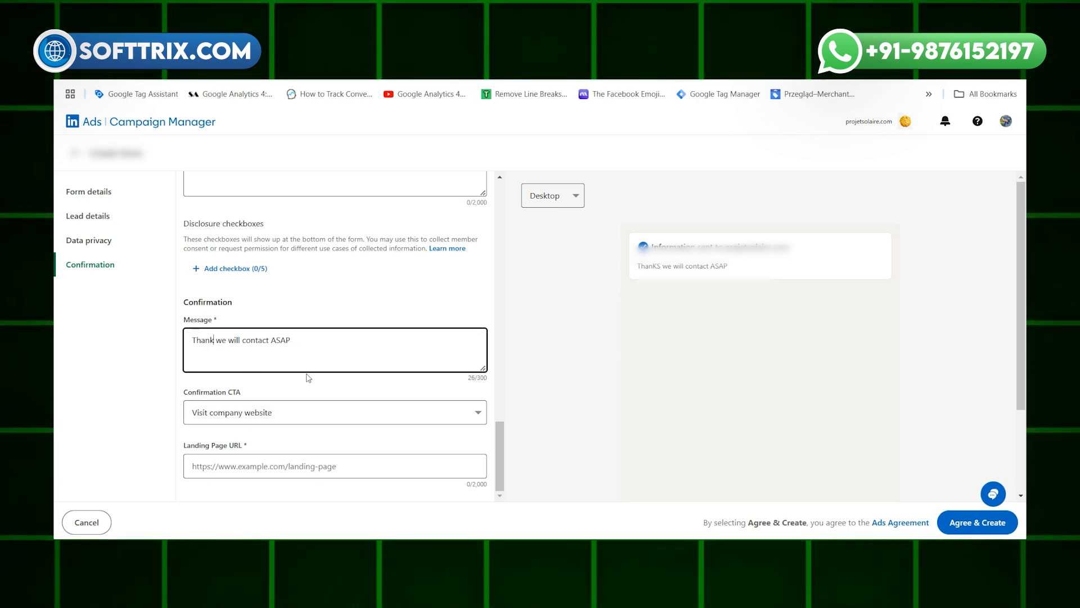
pyautogui.write('s')
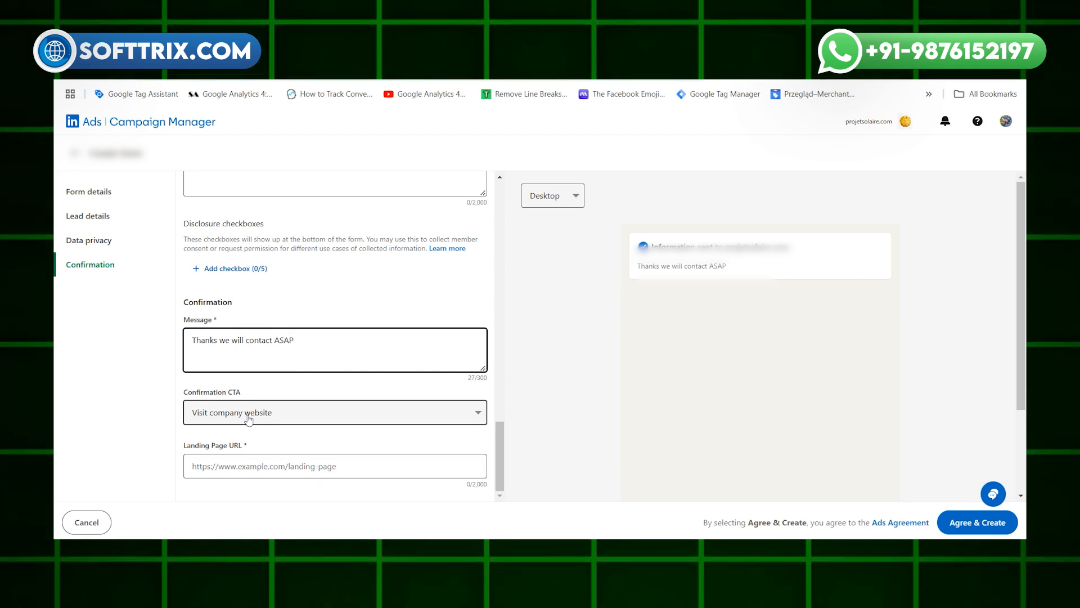
# Keep Visit company website as the confirmation CTA and enter "Test.com" as the landing page URL
pyautogui.click(249, 417)
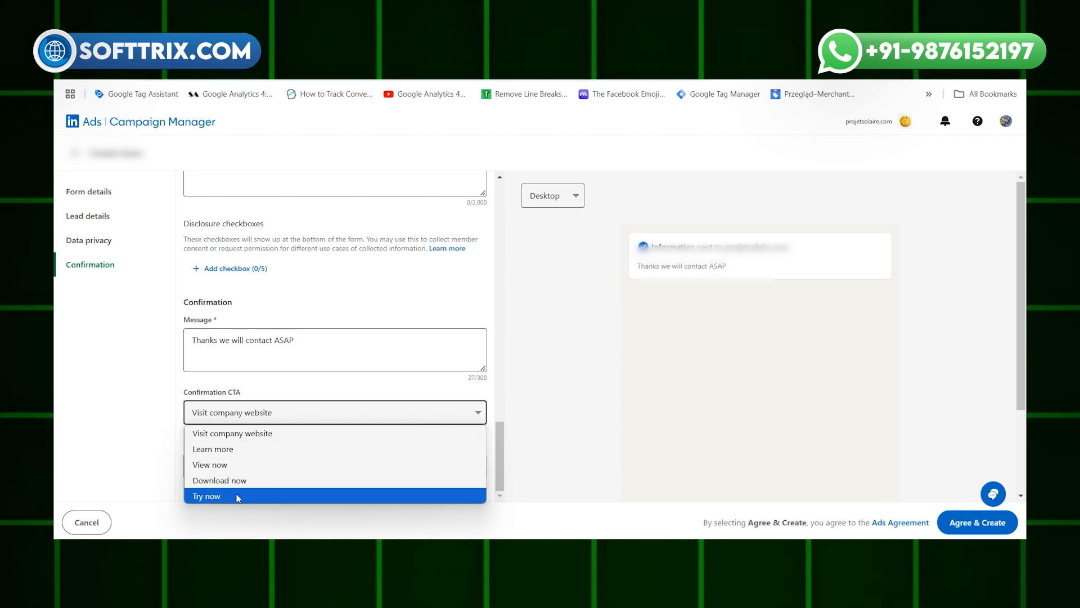
pyautogui.click(255, 434)
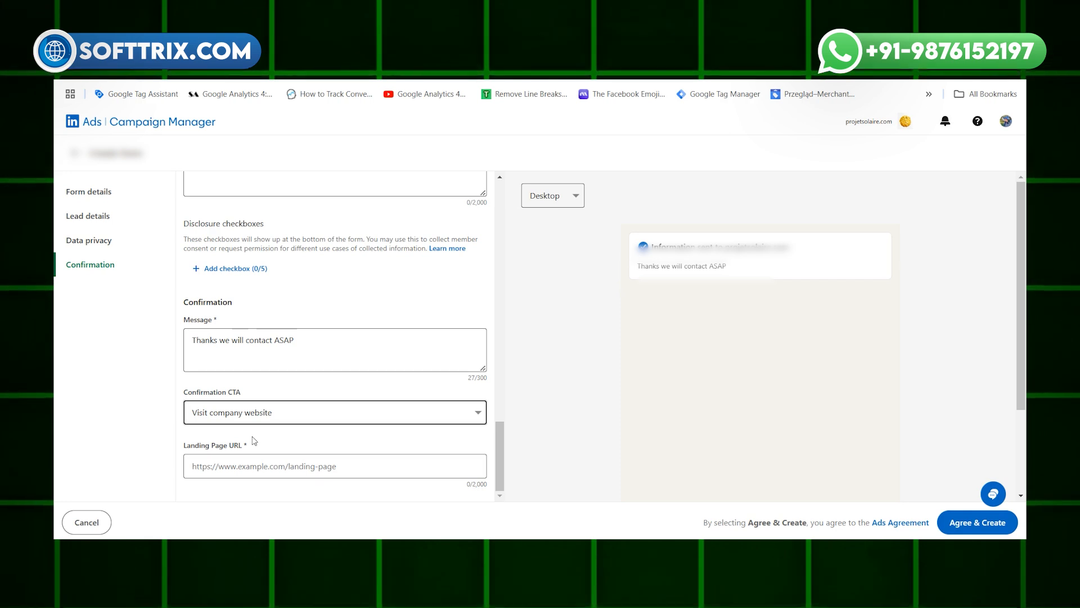
pyautogui.click(252, 471)
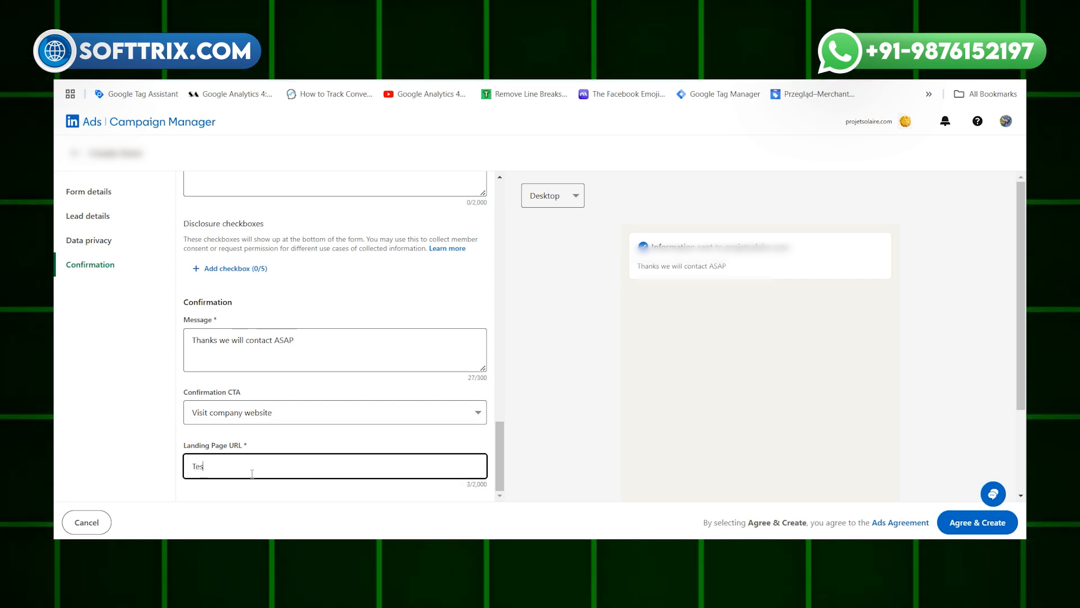
pyautogui.write('Test')
pyautogui.click(276, 521)
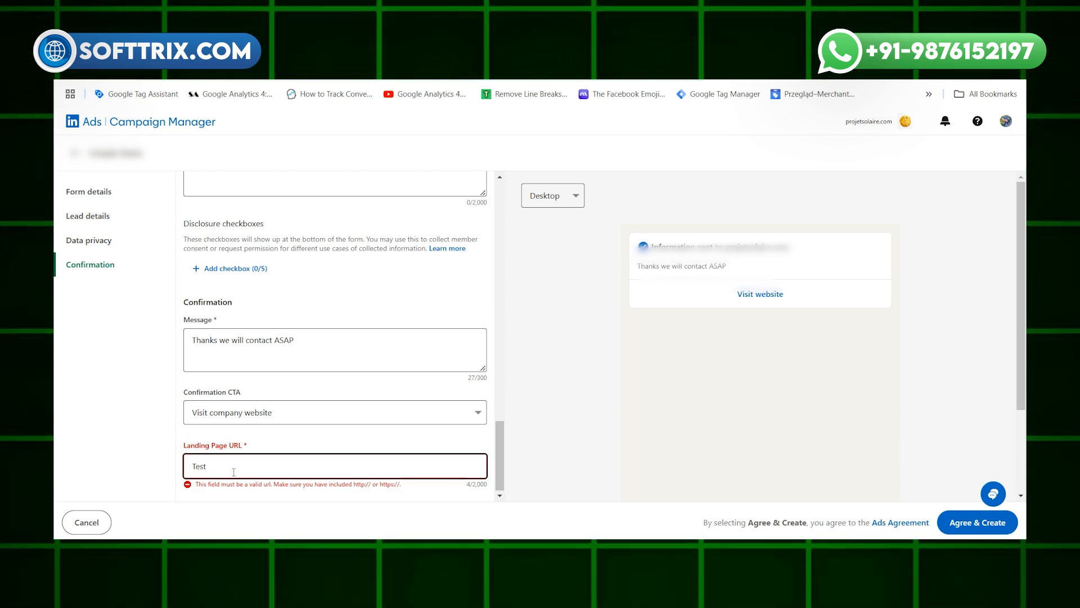
pyautogui.write('.com')
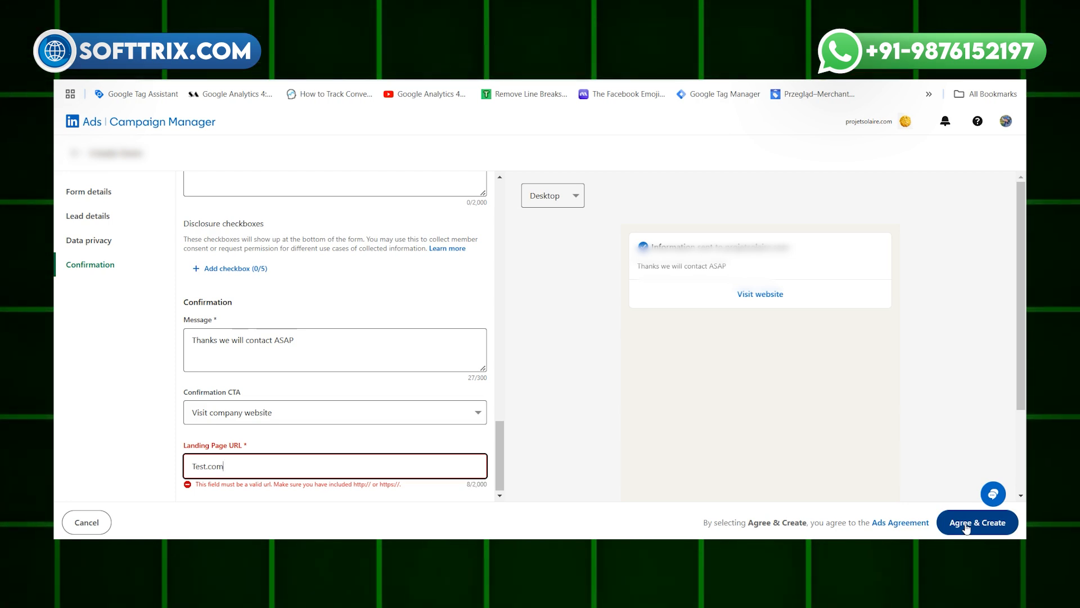
# Try to agree and create the form, and review its entered details and preview
pyautogui.click(966, 523)
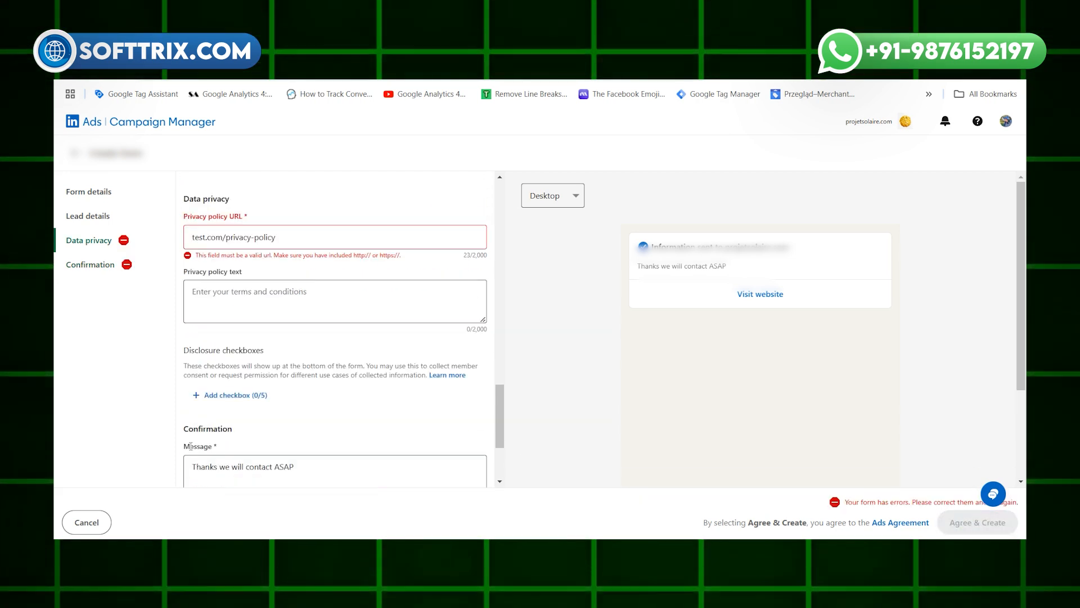
pyautogui.scroll(10, 357, 411)
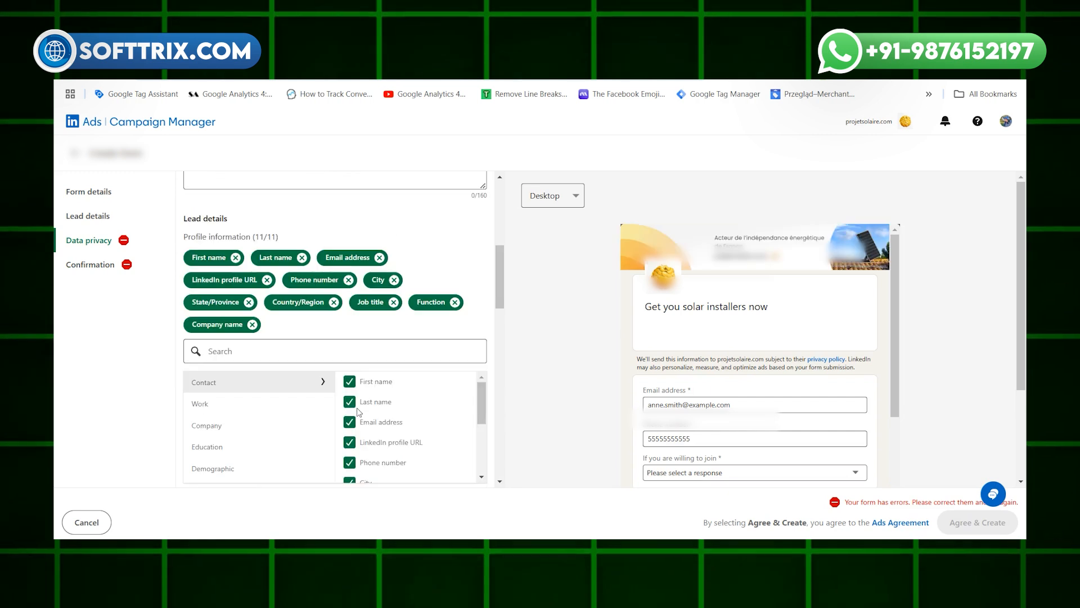
pyautogui.scroll(5, 358, 411)
pyautogui.scroll(-5, 673, 394)
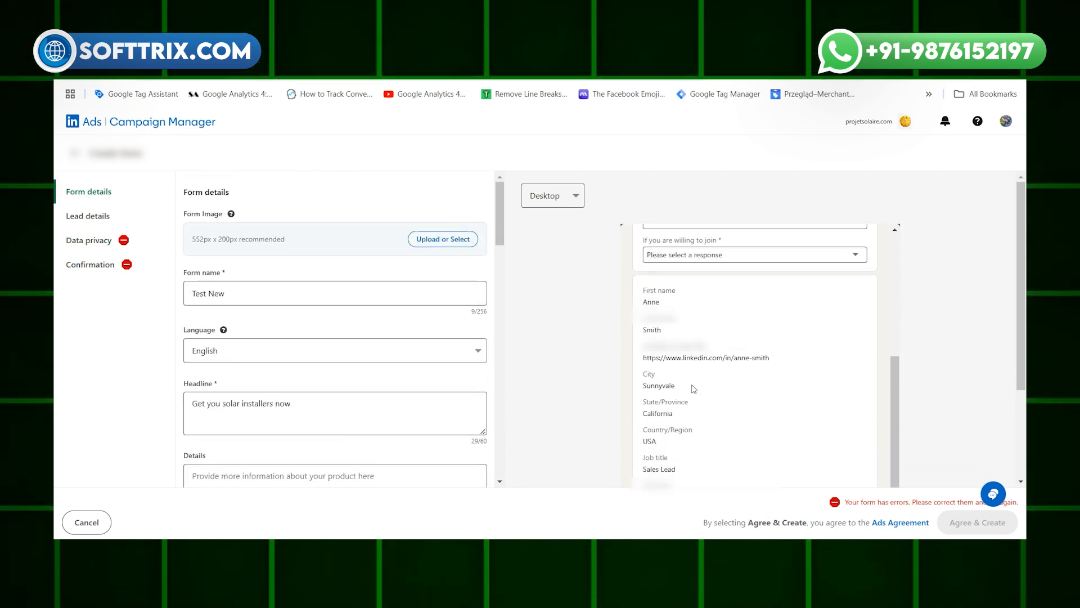
pyautogui.scroll(5, 693, 388)
pyautogui.scroll(-5, 693, 386)
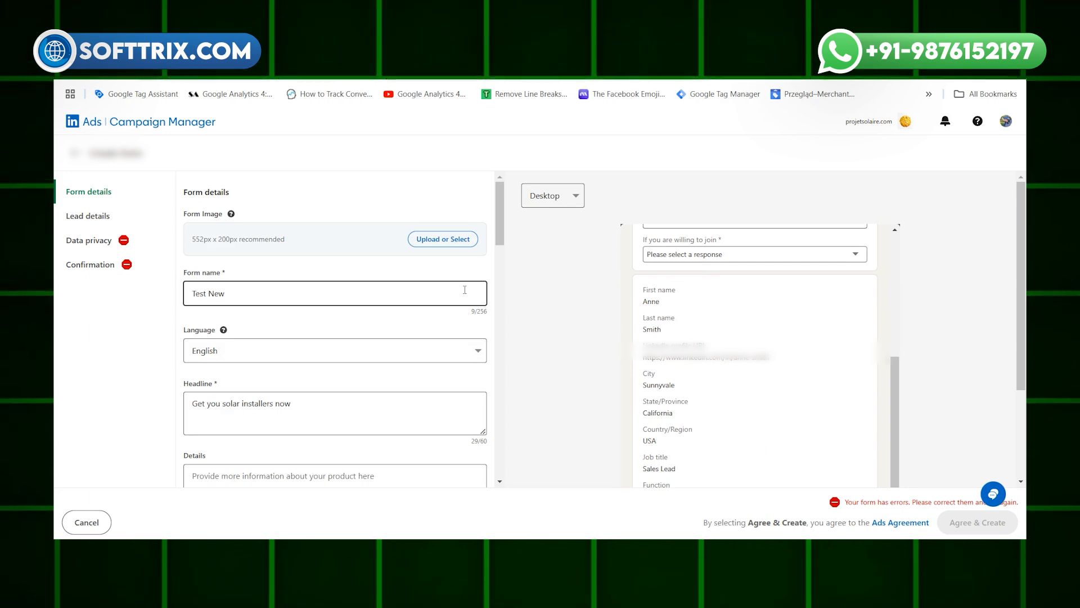
# Leave the form editor and discard the unsaved form changes
pyautogui.click(76, 154)
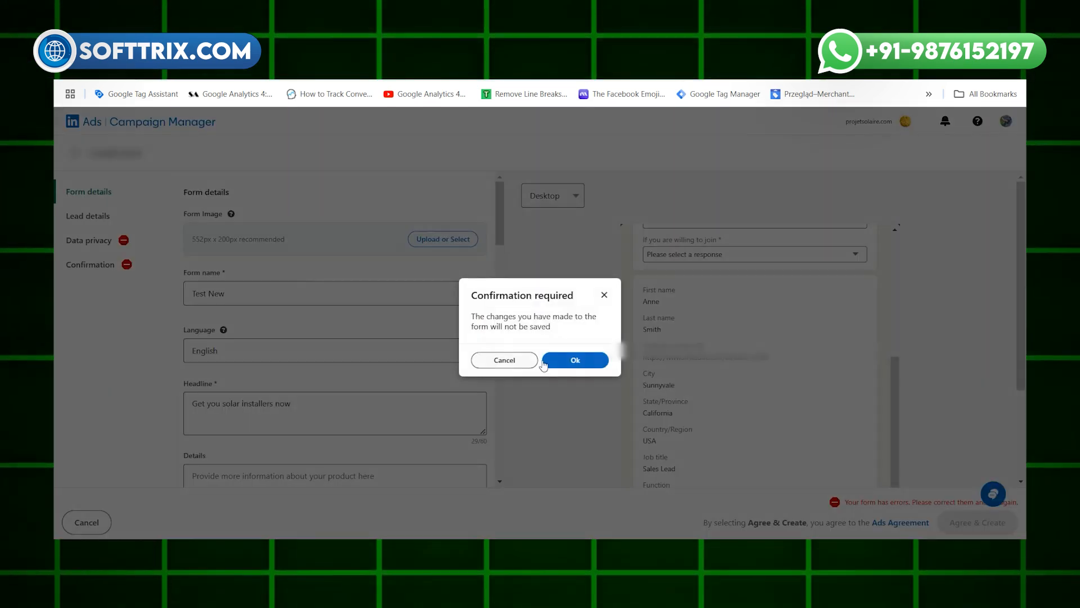
pyautogui.click(575, 366)
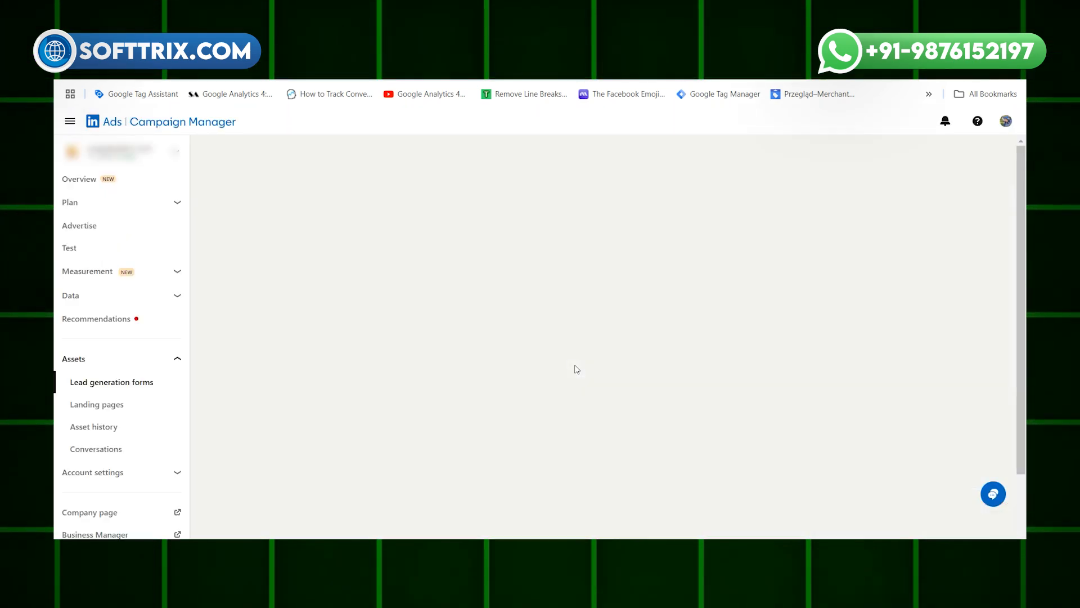